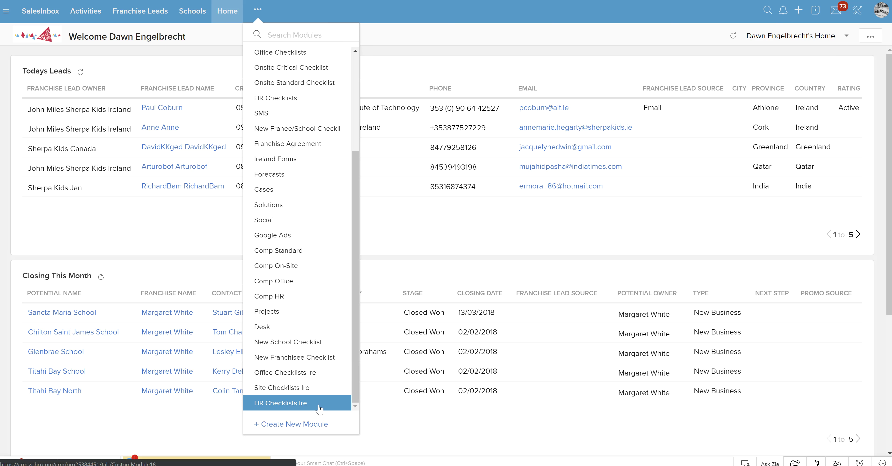
# Open the NS1IRE record in New School Checklist and remove the Modified By field from its business card.
pyautogui.click(319, 344)
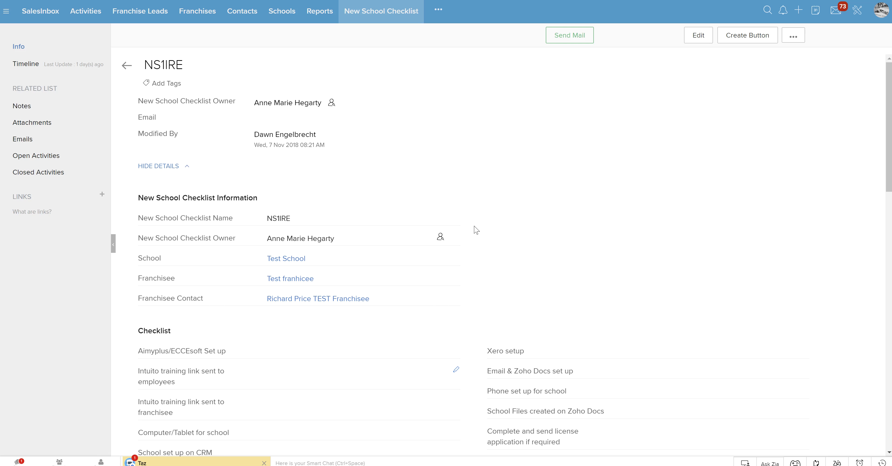
pyautogui.click(793, 39)
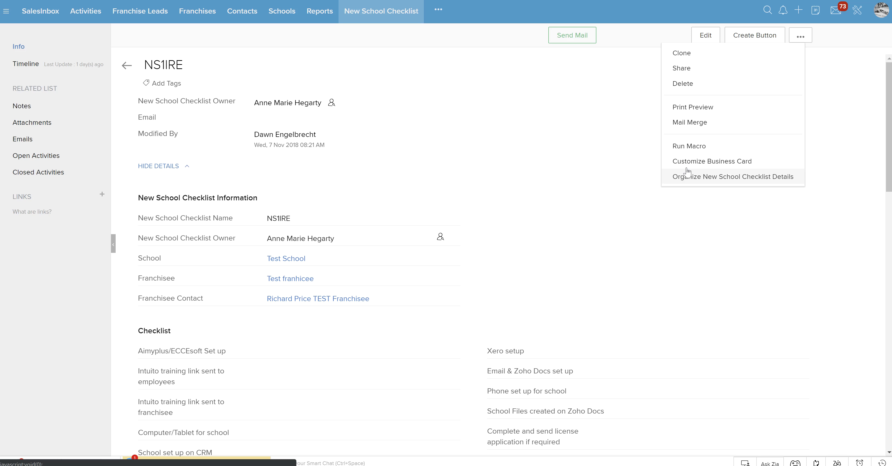
pyautogui.click(675, 161)
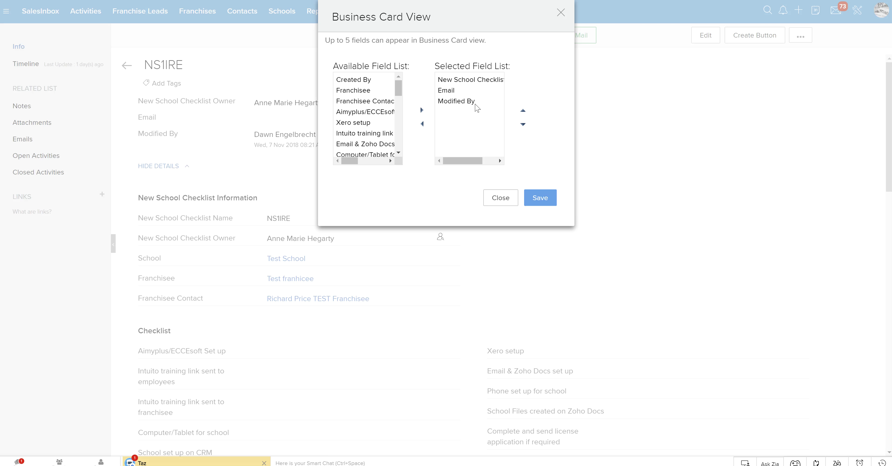
pyautogui.click(460, 102)
pyautogui.click(422, 123)
pyautogui.click(545, 199)
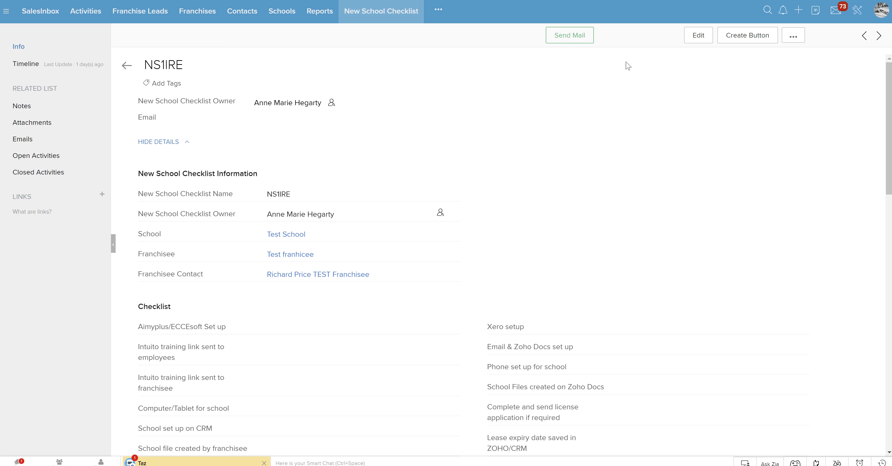
# Remove the Email field from the New School Checklist business card and save the layout.
pyautogui.click(793, 37)
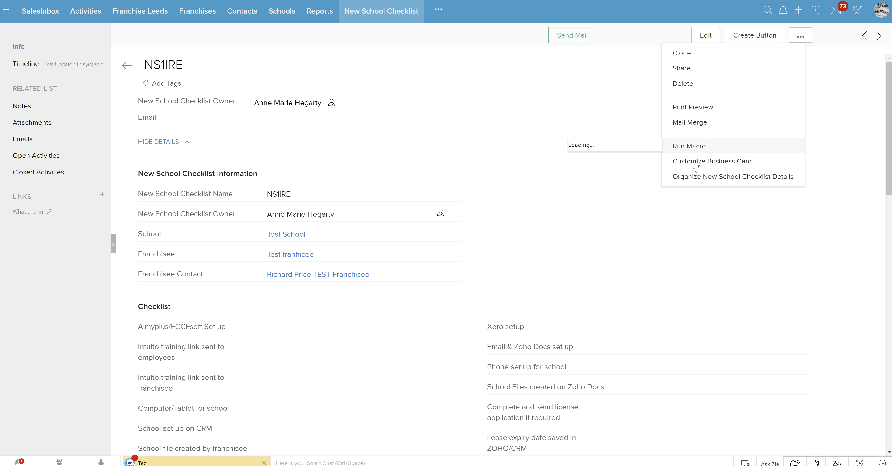
pyautogui.click(725, 161)
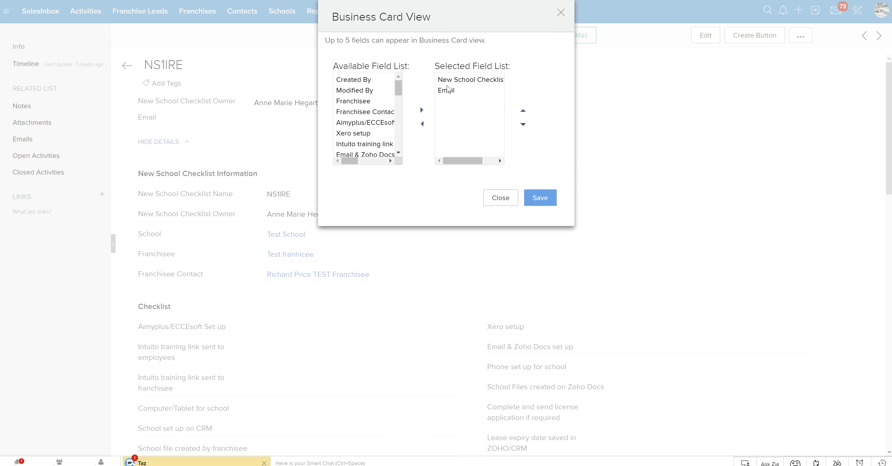
pyautogui.click(447, 90)
pyautogui.click(422, 124)
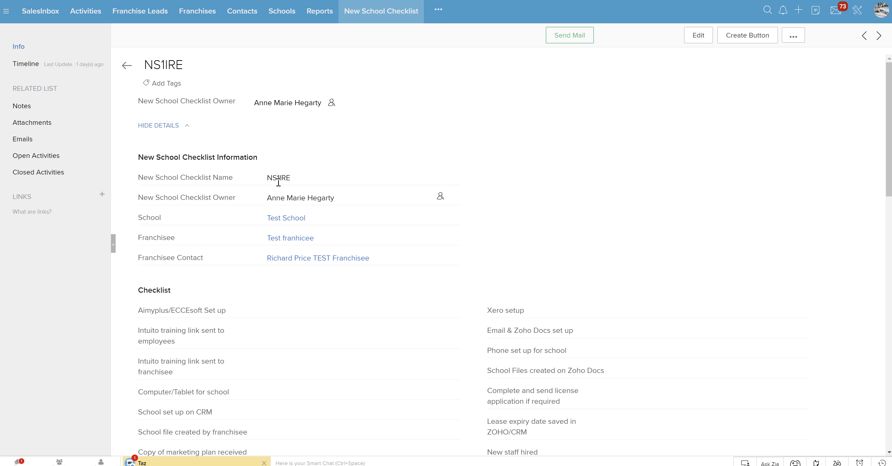
# Review the information fields and checklist items of the NS1IRE school checklist record.
pyautogui.moveTo(280, 197)
pyautogui.moveTo(311, 196)
pyautogui.scroll(-1, 565, 211)
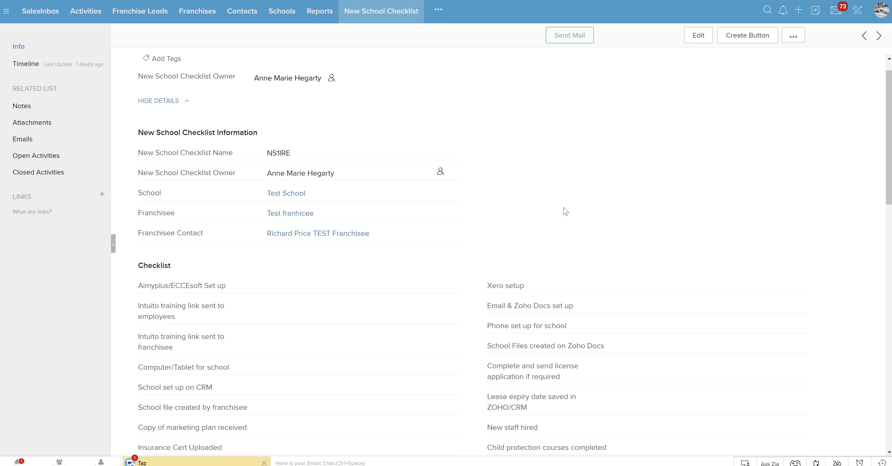
pyautogui.scroll(-5, 565, 211)
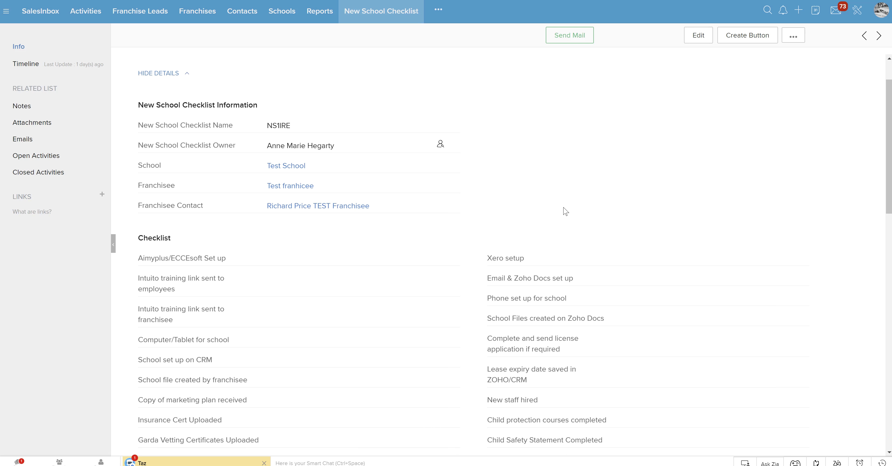
pyautogui.scroll(-7, 565, 211)
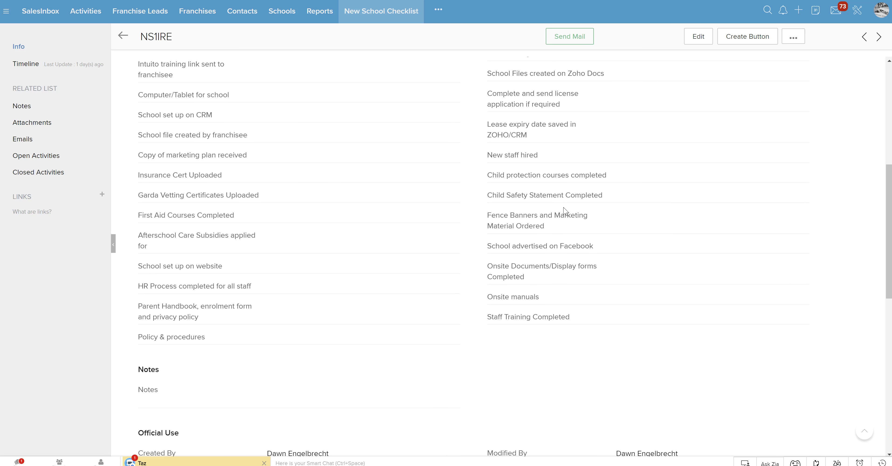
pyautogui.scroll(9, 565, 211)
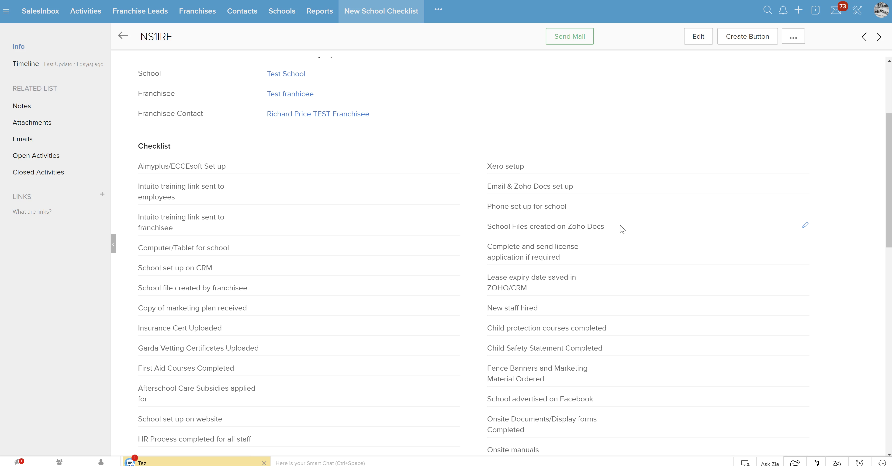
# Try marking Afterschool Care Subsidies applied for, School set up on website and HR Process completed for all staff on NS1IRE, discarding the edits.
pyautogui.click(701, 42)
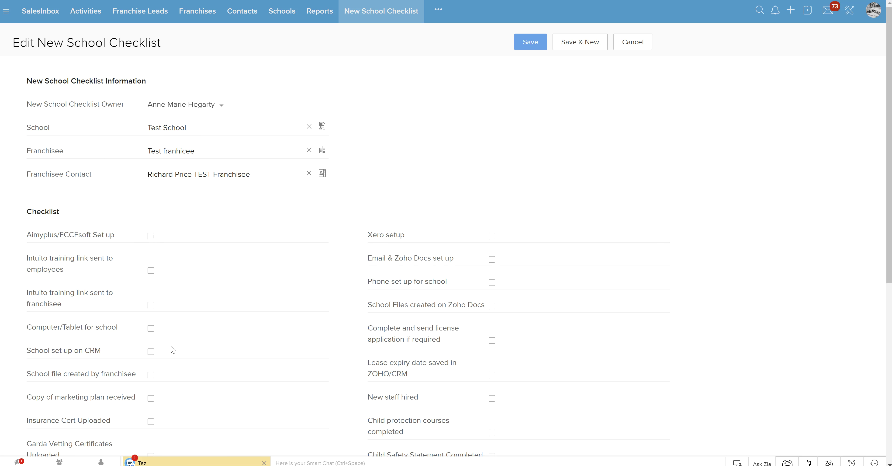
pyautogui.scroll(-3, 172, 349)
pyautogui.scroll(-4, 173, 350)
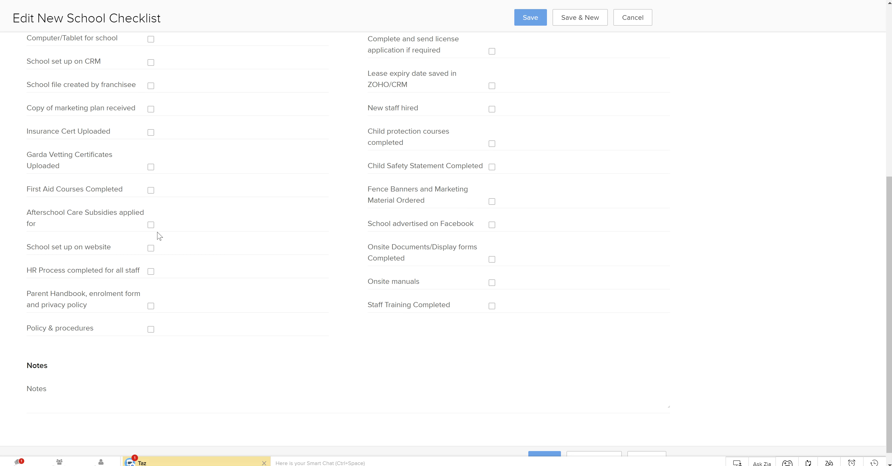
pyautogui.click(150, 224)
pyautogui.click(151, 248)
pyautogui.click(153, 271)
pyautogui.click(639, 19)
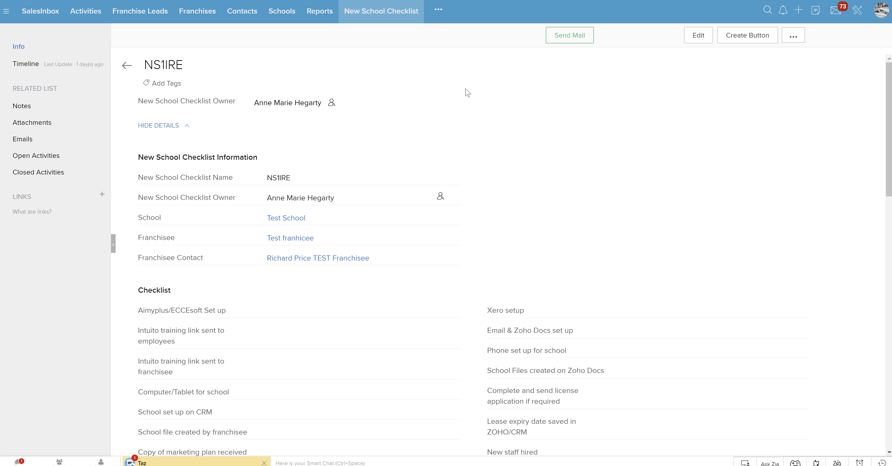
# Switch to the New Franchisee Checklist module and open the NF1IRE record.
pyautogui.click(439, 12)
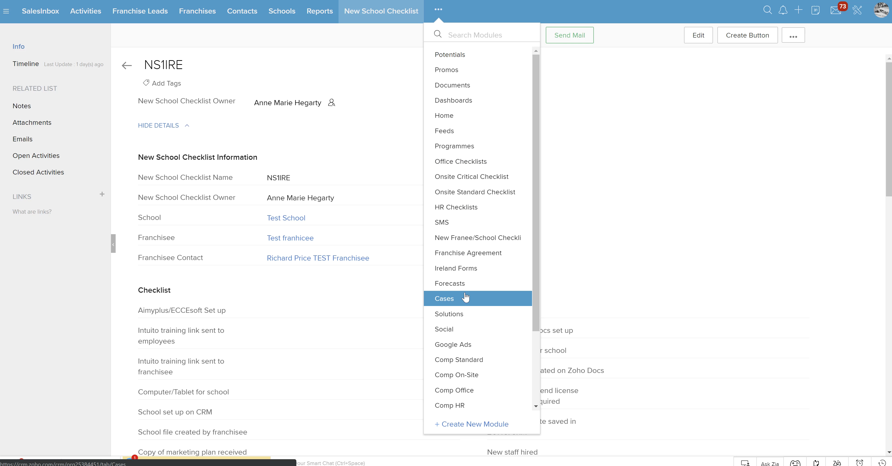
pyautogui.scroll(-2, 465, 297)
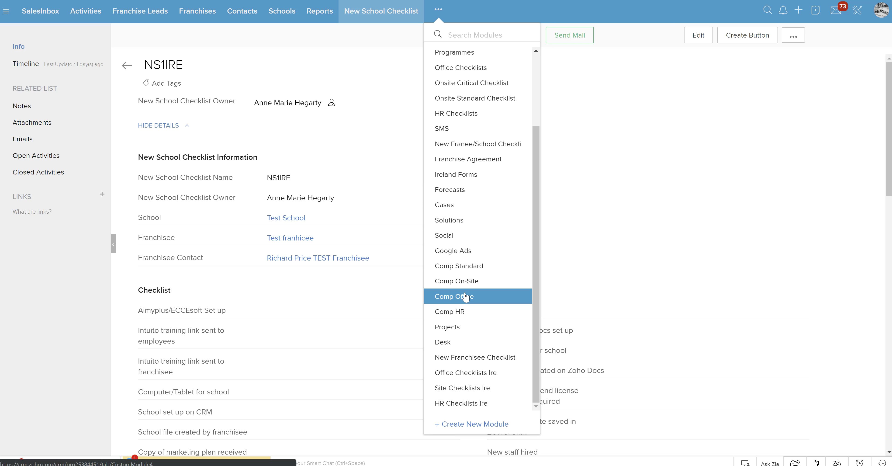
pyautogui.click(484, 363)
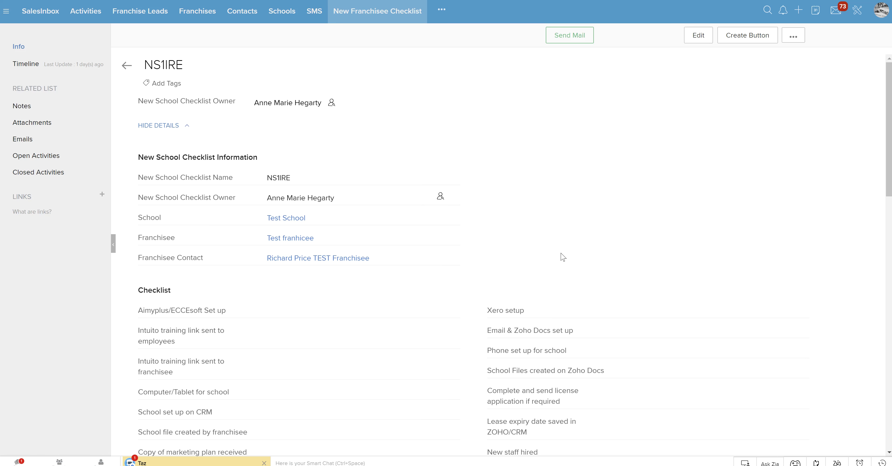
pyautogui.click(238, 85)
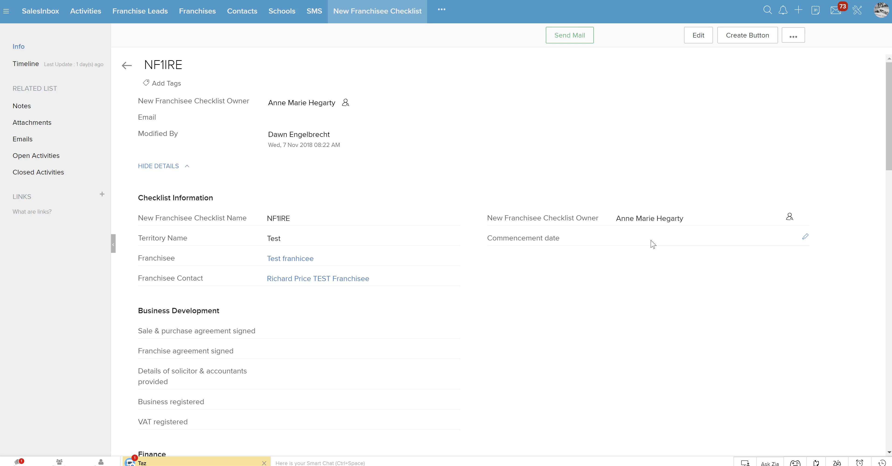
# Mark Sale & purchase agreement signed as completed in the Business Development section and save the field.
pyautogui.moveTo(628, 223)
pyautogui.scroll(-4, 404, 281)
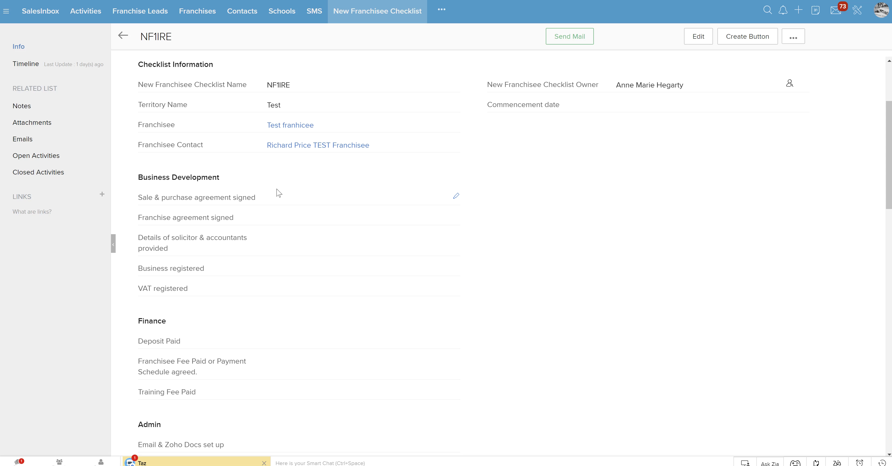
pyautogui.click(454, 197)
pyautogui.click(269, 198)
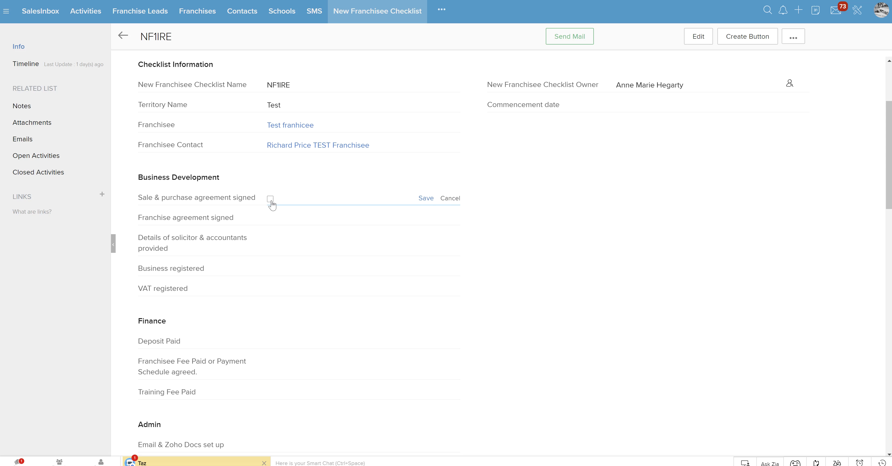
pyautogui.click(423, 199)
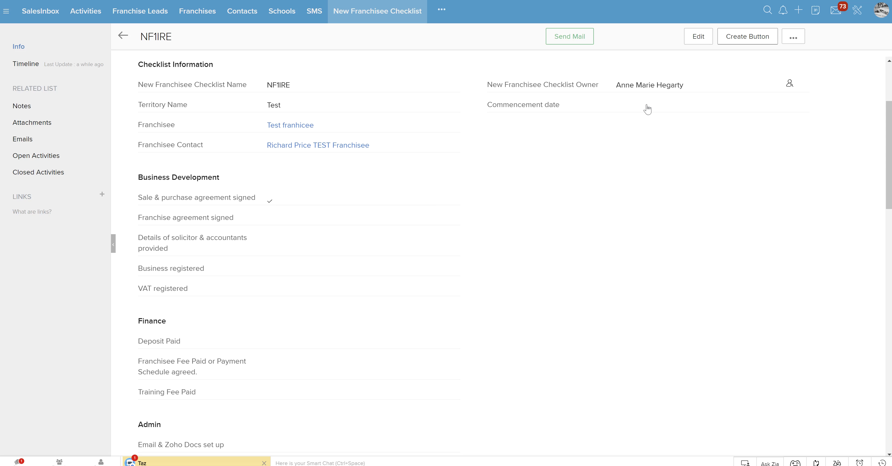
# Open the file upload dialog for the NF1IRE record's attachments.
pyautogui.scroll(-6, 471, 285)
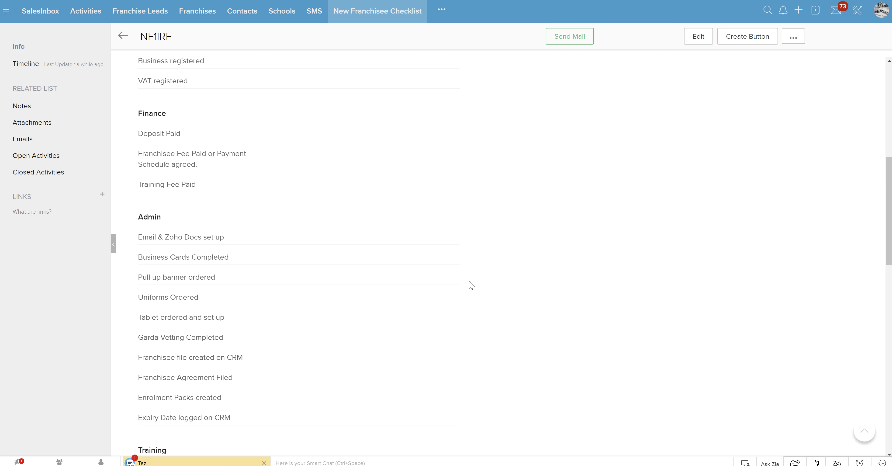
pyautogui.scroll(-8, 470, 285)
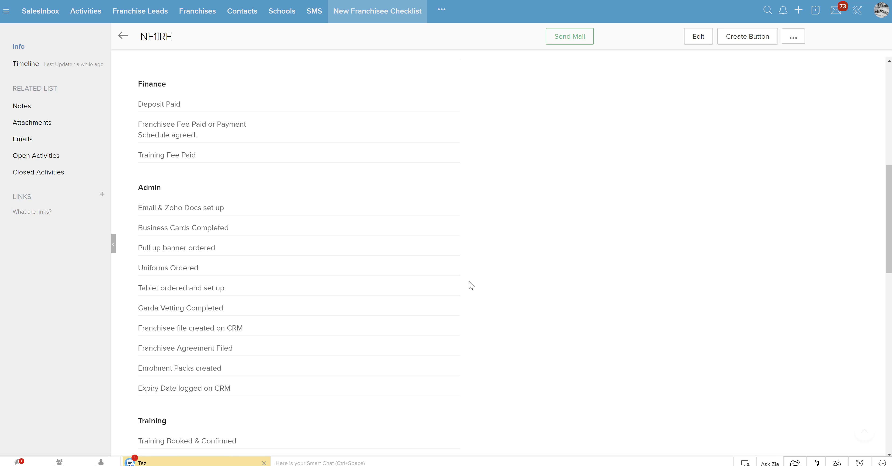
pyautogui.scroll(-2, 471, 285)
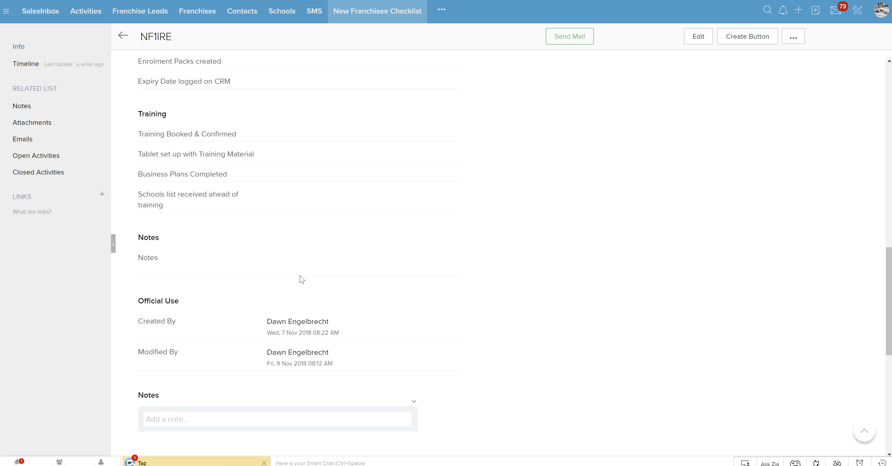
pyautogui.scroll(-7, 526, 327)
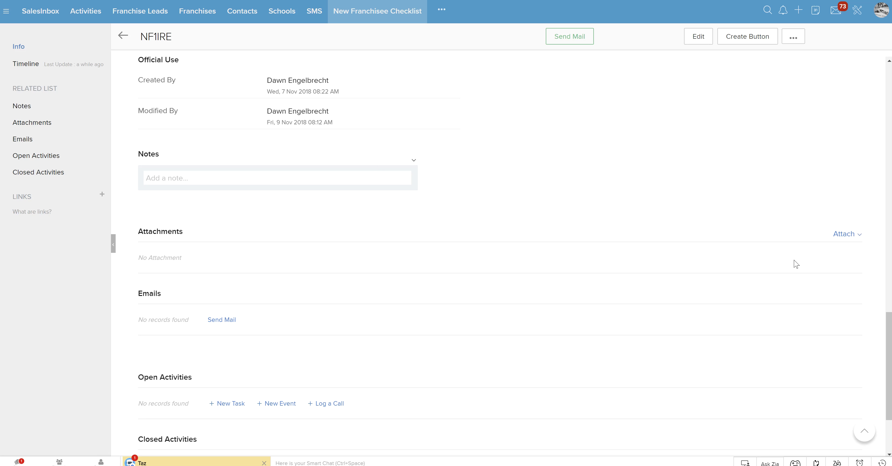
pyautogui.click(849, 238)
pyautogui.click(828, 269)
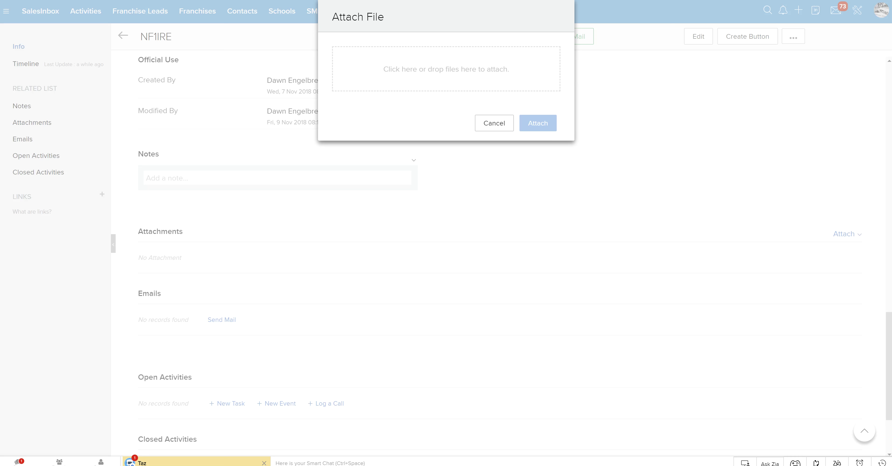
# Attach the image _DS28530.jpg from the Temp folder in File Explorer to the NF1IRE record.
pyautogui.moveTo(56, 464)
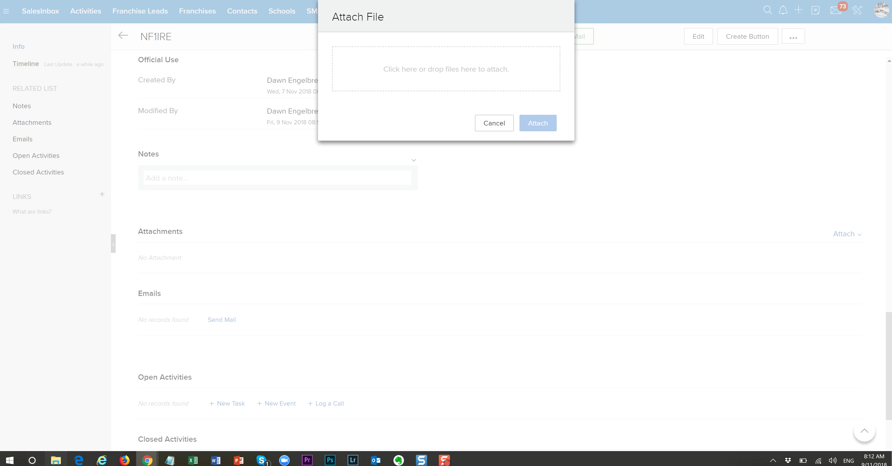
pyautogui.press('super+e')
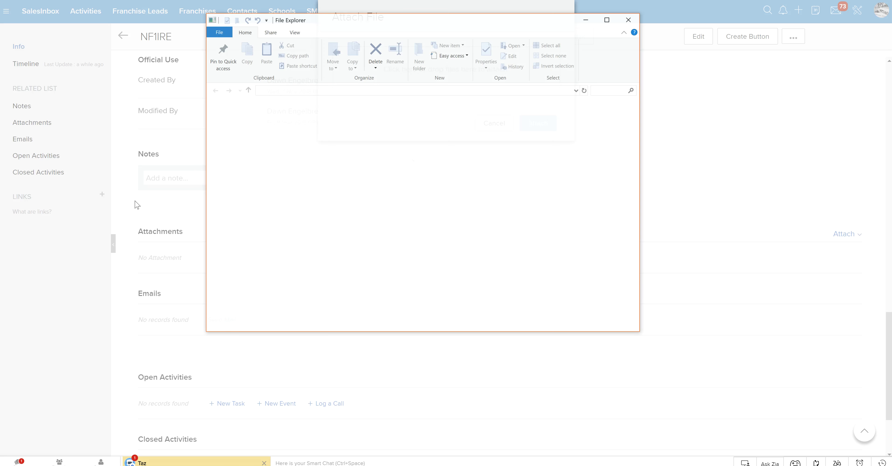
pyautogui.moveTo(348, 22); pyautogui.dragTo(547, 97)
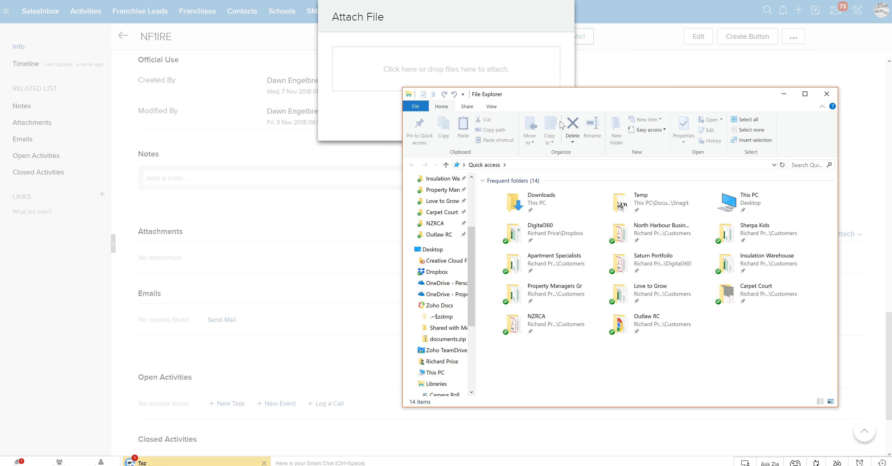
pyautogui.doubleClick(645, 205)
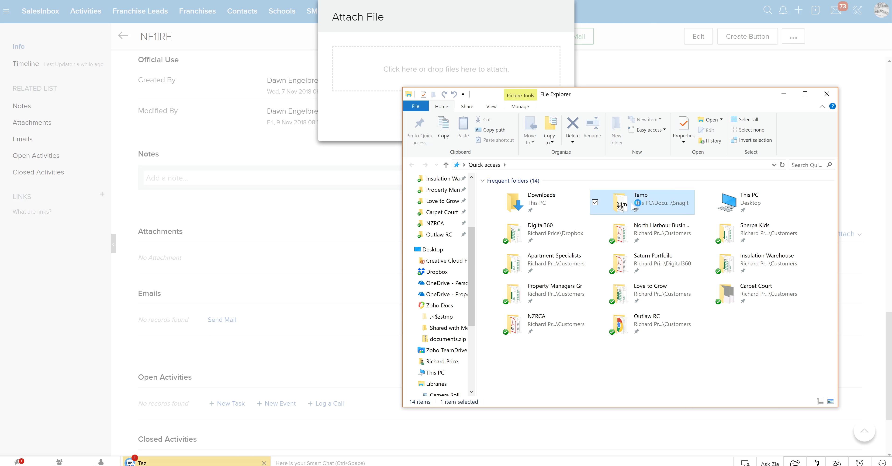
pyautogui.scroll(-5, 517, 217)
pyautogui.moveTo(585, 211); pyautogui.dragTo(422, 82)
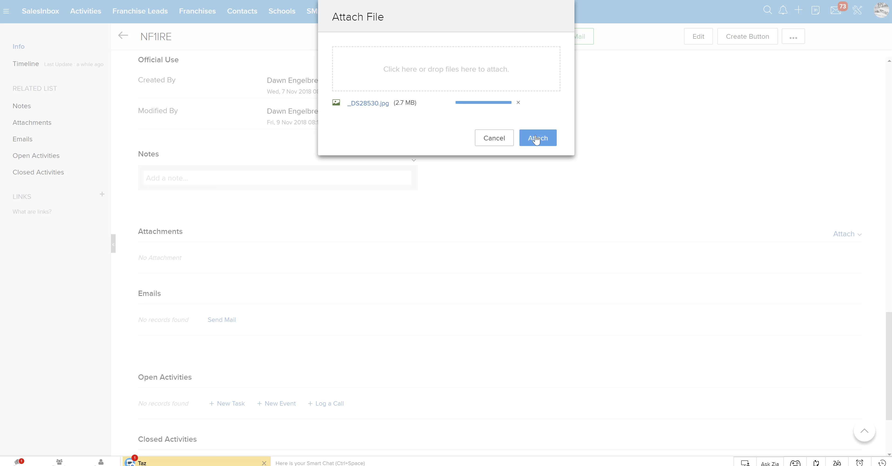
pyautogui.click(538, 141)
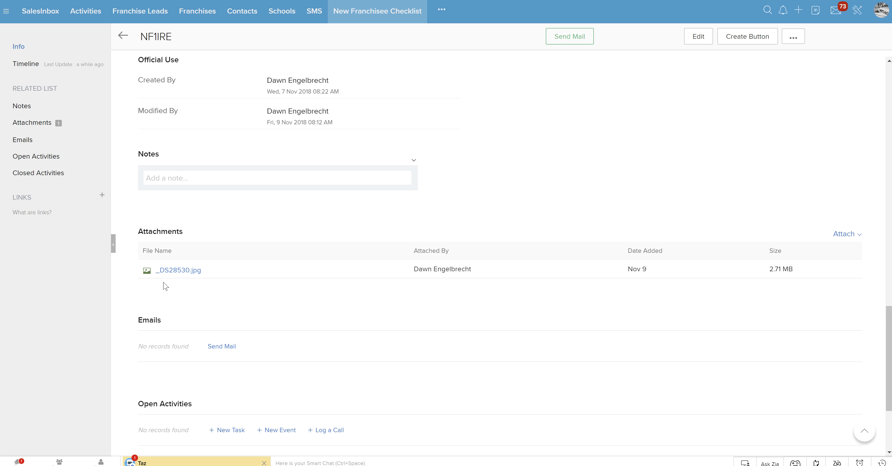
# Delete the attachment _DS28530.jpg from the NF1IRE record, moving it to the recycle bin.
pyautogui.click(206, 271)
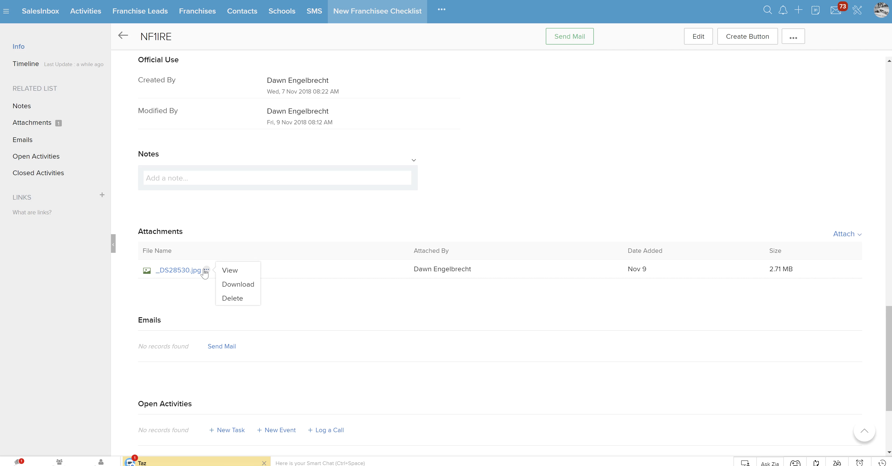
pyautogui.click(241, 299)
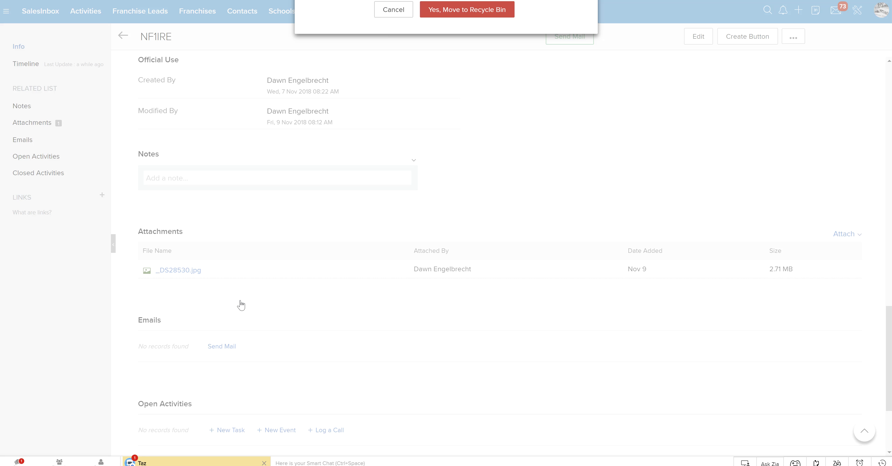
pyautogui.click(482, 52)
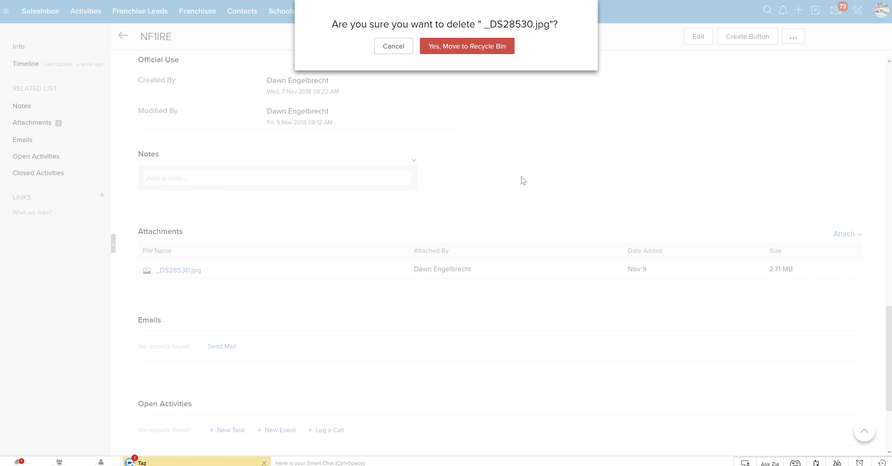
# Switch from the NF1IRE record to the Office Checklists Ire module and open its OSC1IRE record.
pyautogui.scroll(15, 524, 194)
pyautogui.scroll(10, 524, 194)
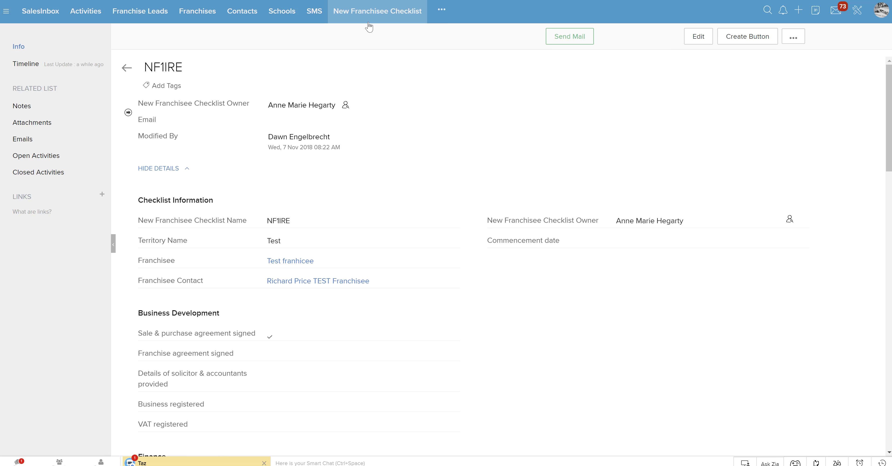
pyautogui.click(441, 11)
pyautogui.scroll(-3, 457, 242)
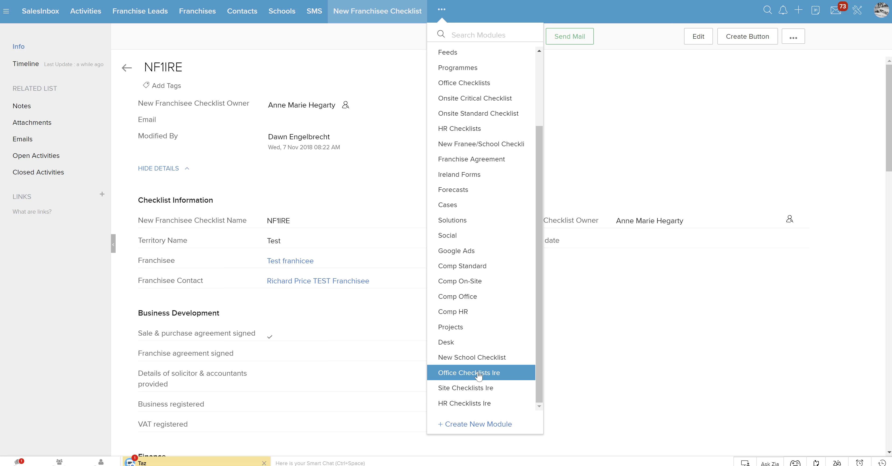
pyautogui.click(479, 373)
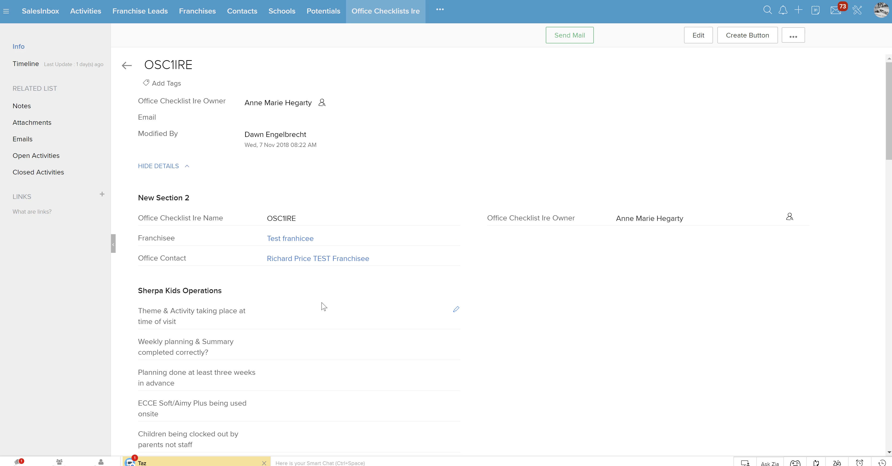
# Review the Operations and GDPR sections, open the Administration field Date of last school payment made? for editing, and cancel without a date.
pyautogui.scroll(-3, 335, 284)
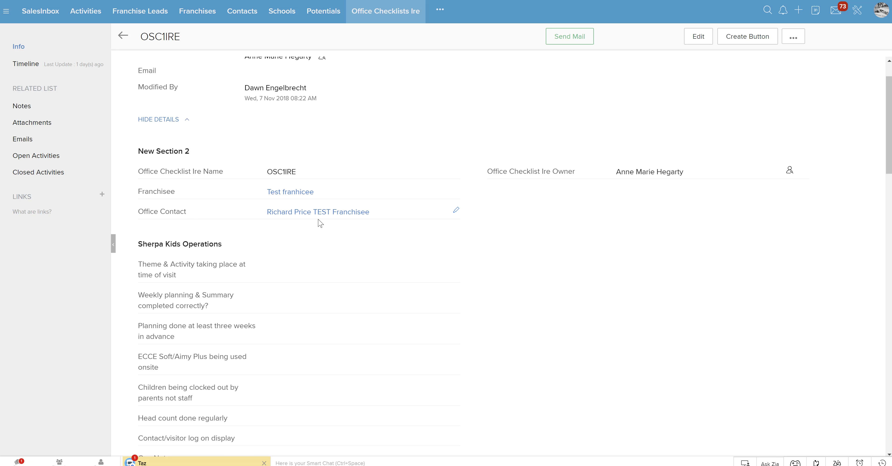
pyautogui.scroll(-3, 320, 223)
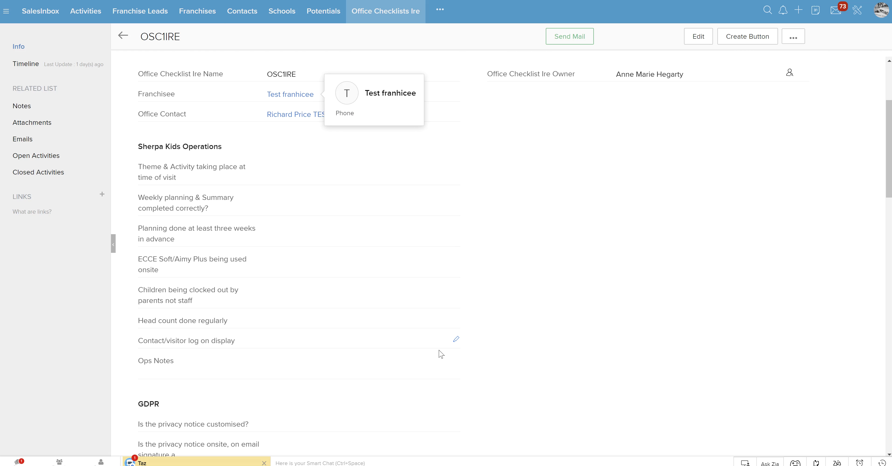
pyautogui.scroll(-2, 611, 289)
pyautogui.scroll(-4, 610, 288)
pyautogui.scroll(-5, 611, 288)
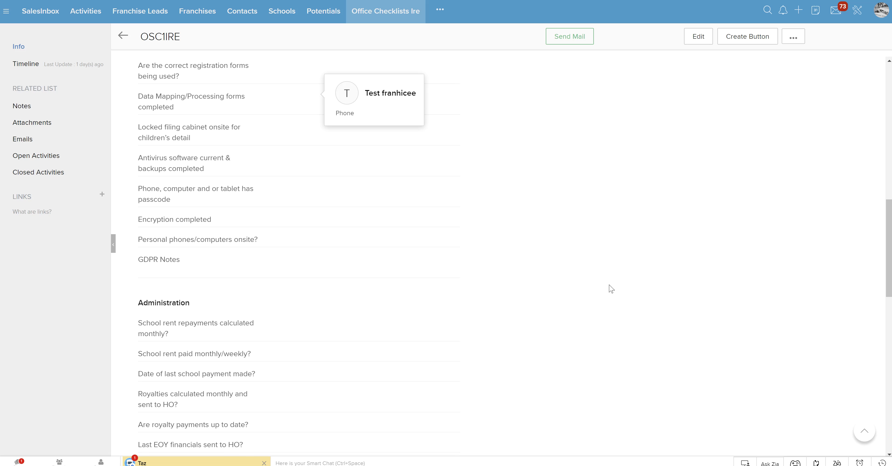
pyautogui.scroll(-1, 610, 289)
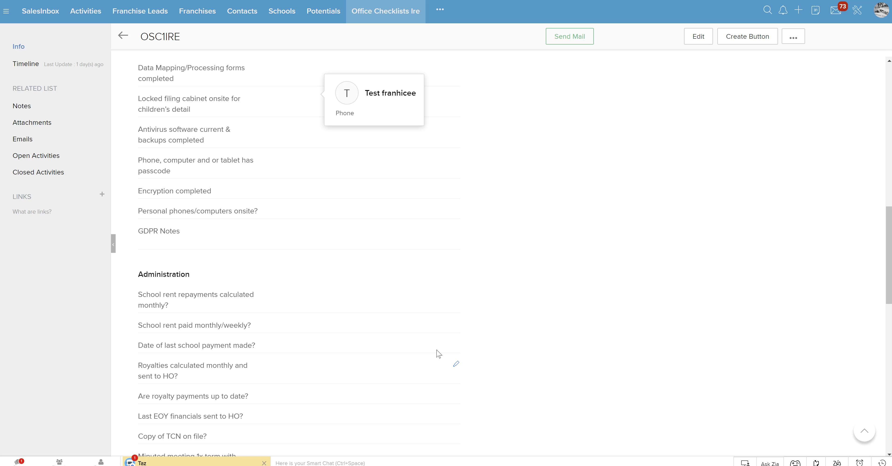
pyautogui.click(455, 345)
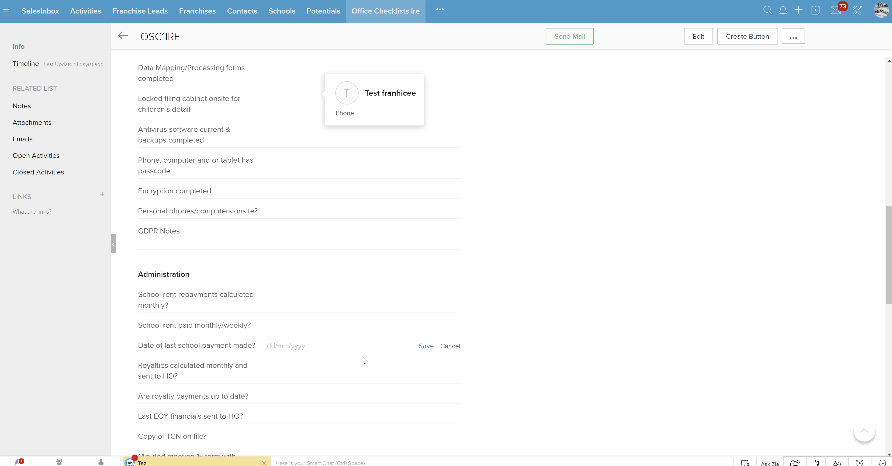
pyautogui.click(458, 346)
# Open the new task form under Open Activities of the OSC1IRE record and dismiss it without saving.
pyautogui.scroll(-9, 549, 342)
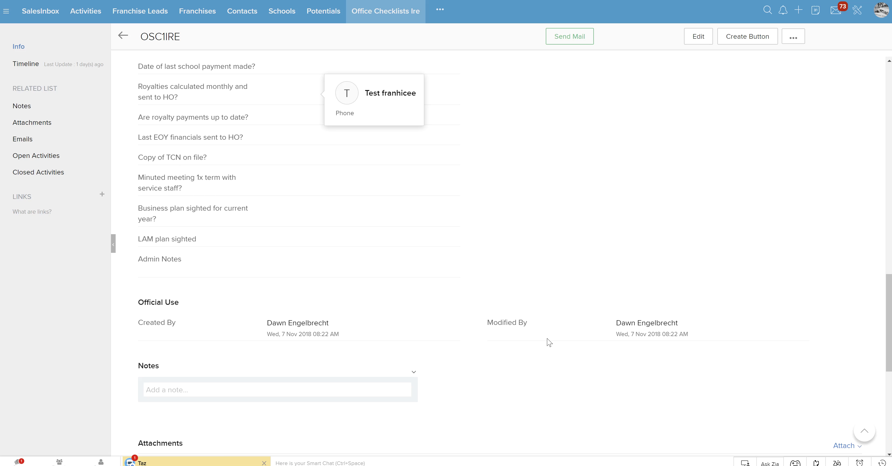
pyautogui.scroll(-3, 549, 342)
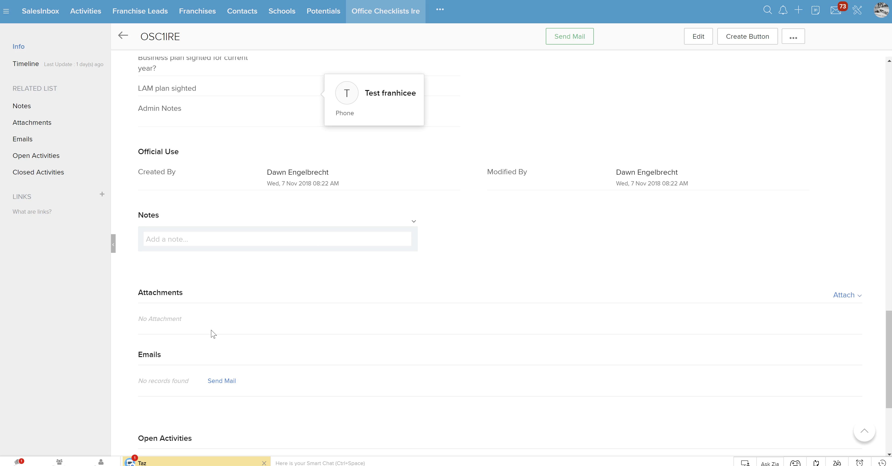
pyautogui.scroll(-3, 309, 346)
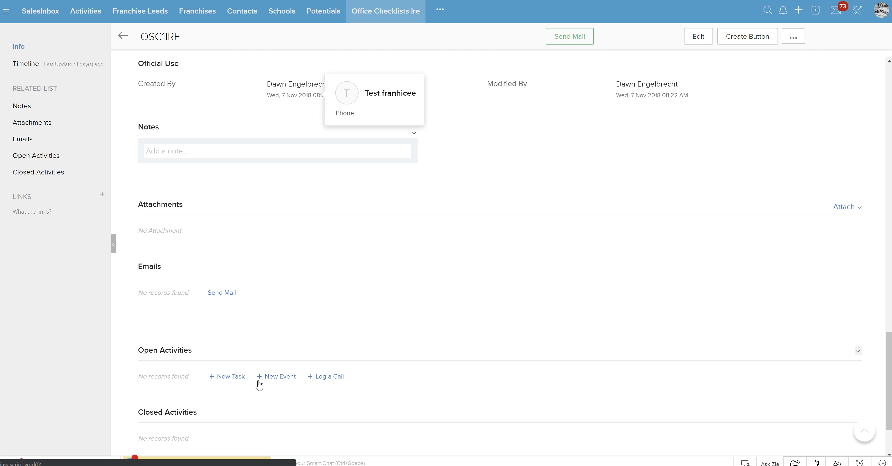
pyautogui.click(233, 377)
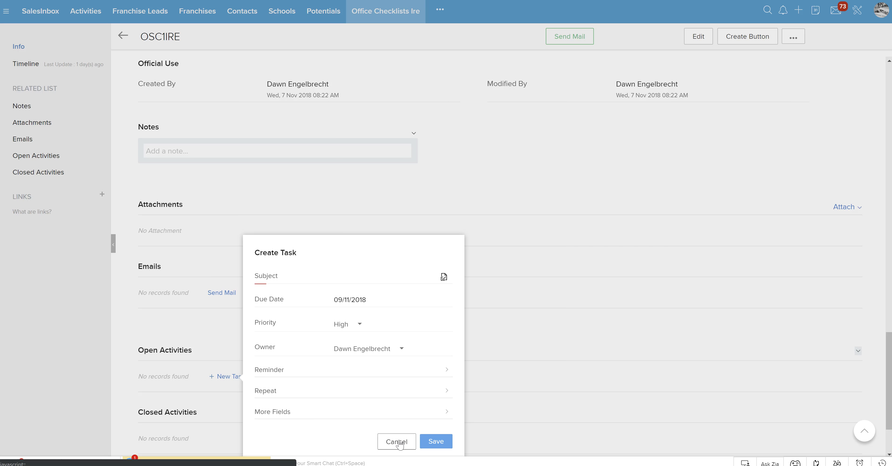
pyautogui.click(407, 442)
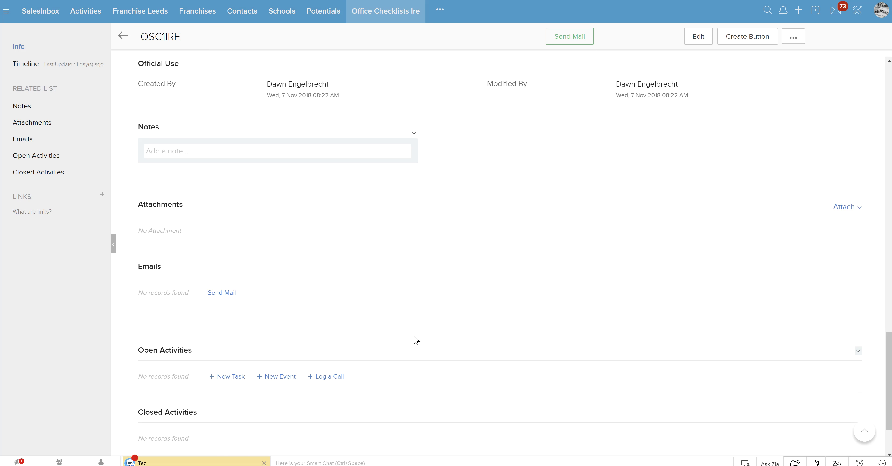
# Look back over the Administration, GDPR and Sherpa Kids Operations sections of the OSC1IRE checklist.
pyautogui.scroll(10, 416, 340)
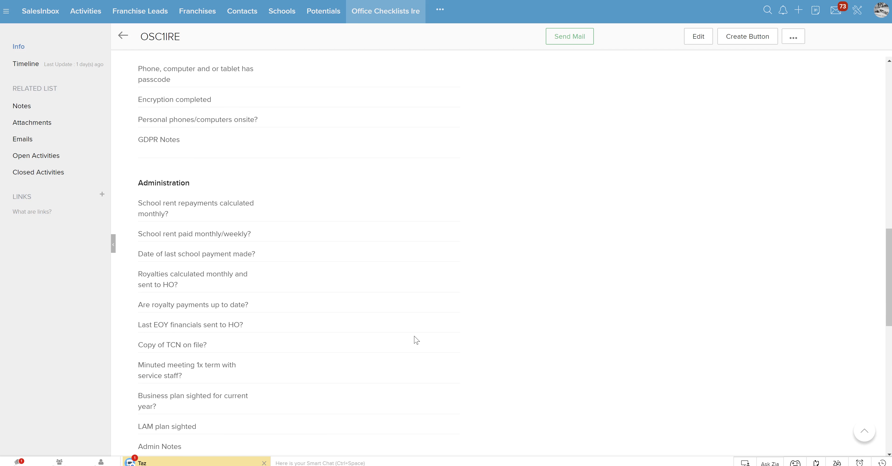
pyautogui.scroll(8, 416, 339)
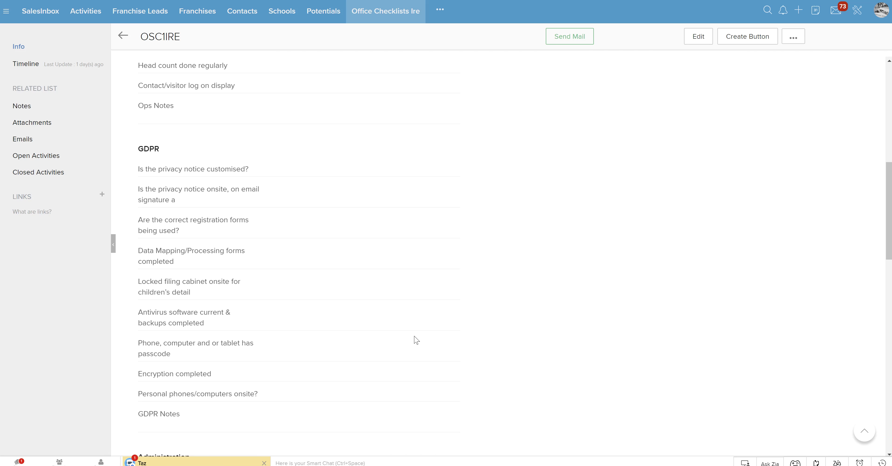
pyautogui.scroll(3, 416, 339)
pyautogui.scroll(5, 416, 340)
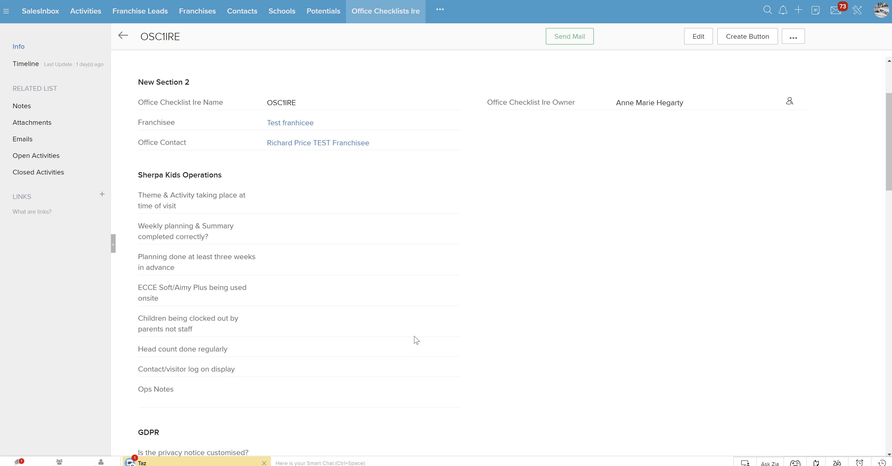
pyautogui.scroll(-3, 416, 340)
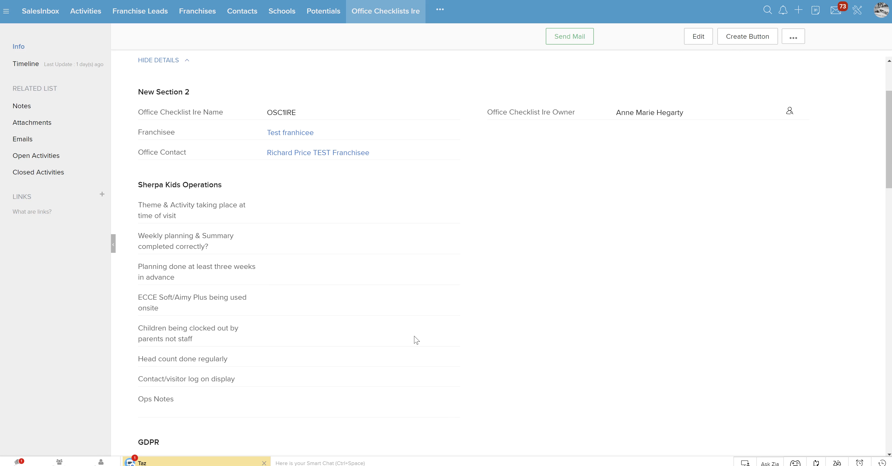
pyautogui.scroll(-4, 416, 339)
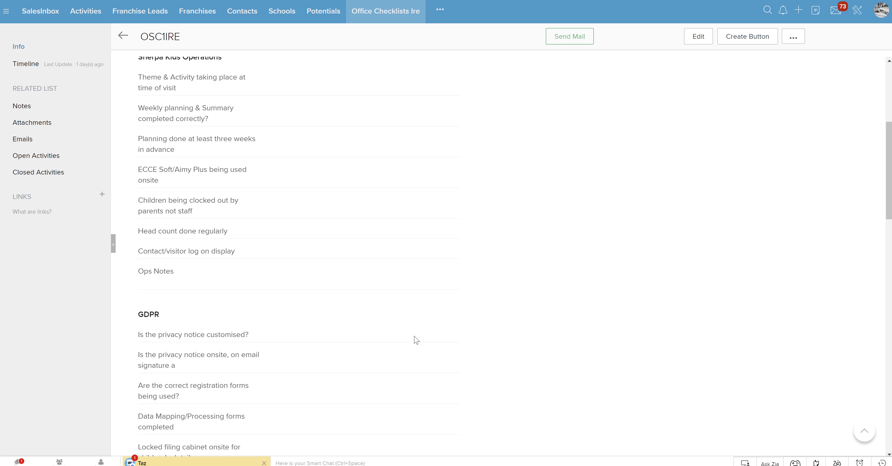
pyautogui.scroll(-8, 415, 339)
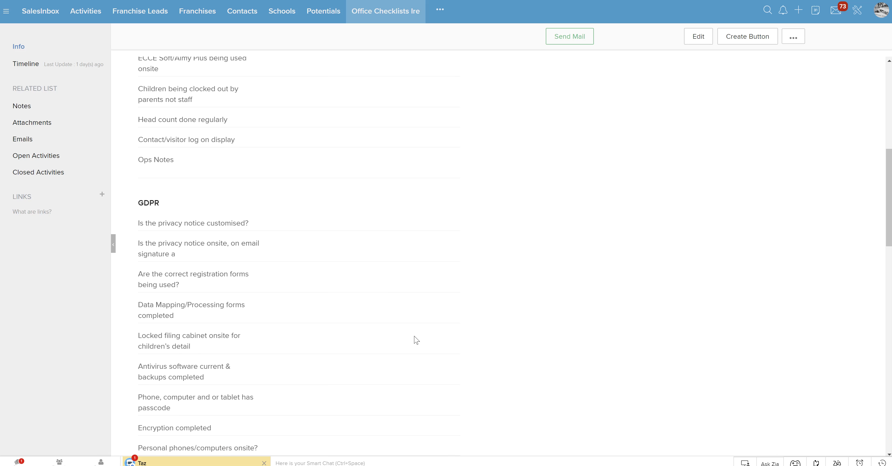
# Switch to the Site Checklists Ire module and open the SC1IRE record.
pyautogui.click(439, 11)
pyautogui.scroll(-3, 490, 300)
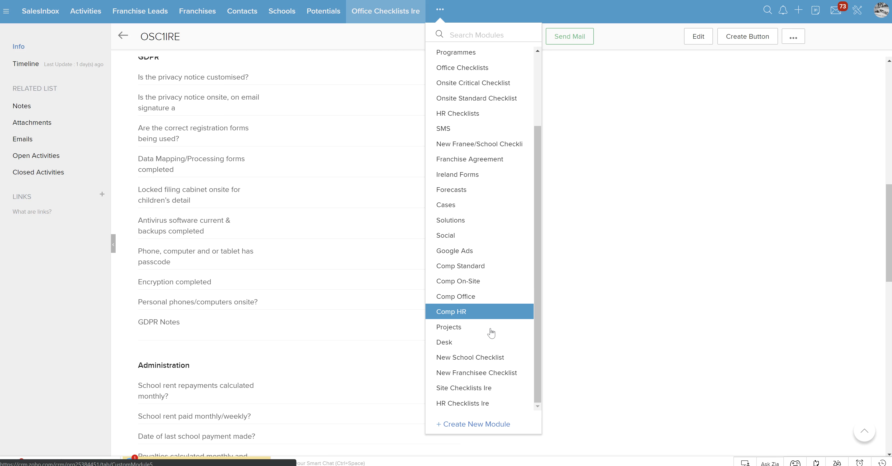
pyautogui.click(496, 391)
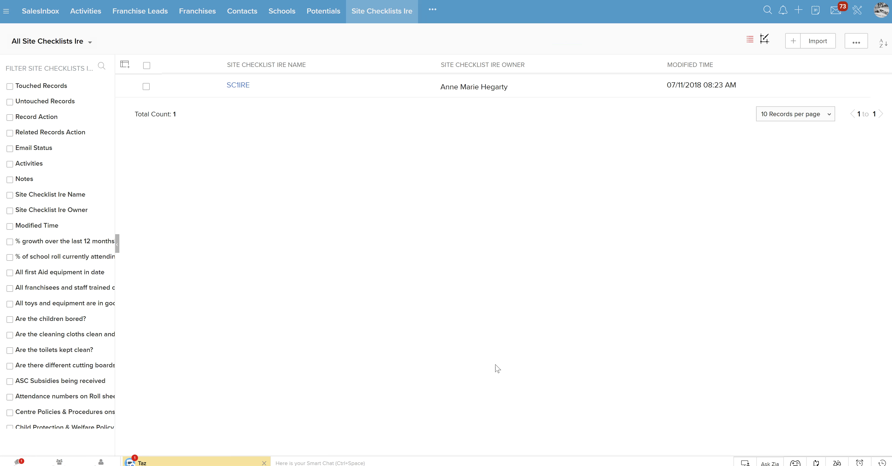
pyautogui.click(241, 85)
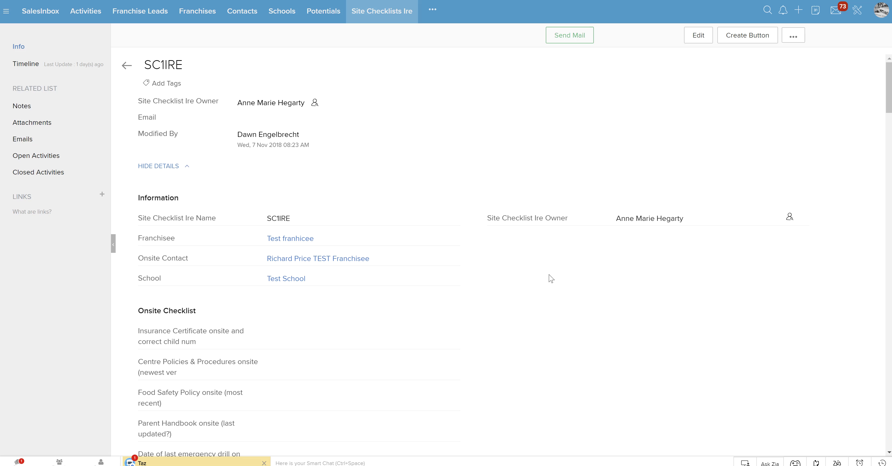
# Examine the SC1IRE checklist sections from Onsite Checklist, Marketing/Branding and Health & Safety through Child Protection and Child Welfare, returning to the record's start.
pyautogui.scroll(-3, 551, 279)
pyautogui.scroll(-1, 551, 278)
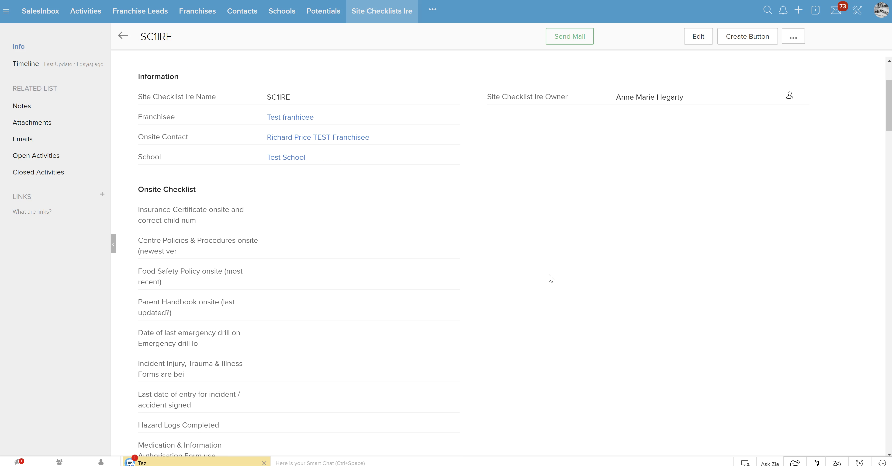
pyautogui.scroll(-1, 551, 278)
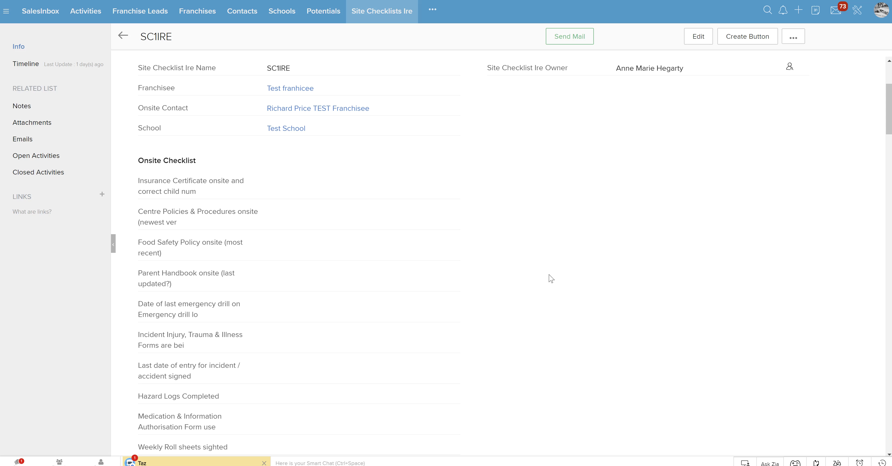
pyautogui.scroll(-1, 551, 278)
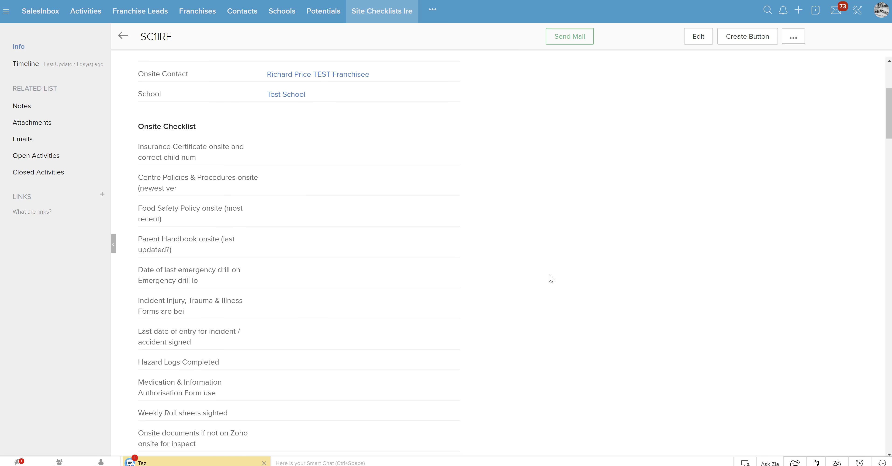
pyautogui.scroll(-7, 551, 279)
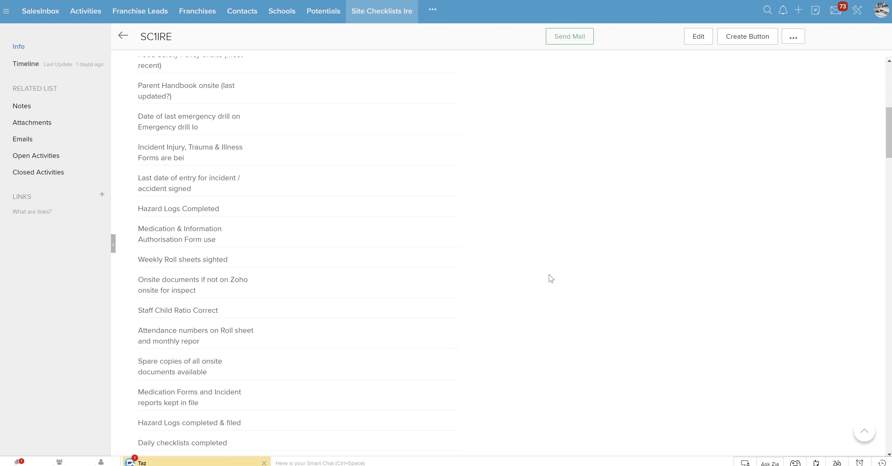
pyautogui.scroll(-10, 551, 279)
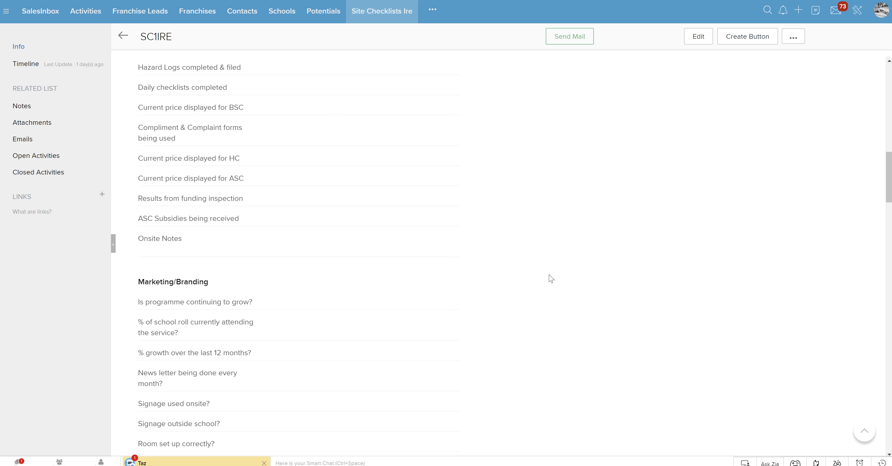
pyautogui.scroll(-2, 551, 278)
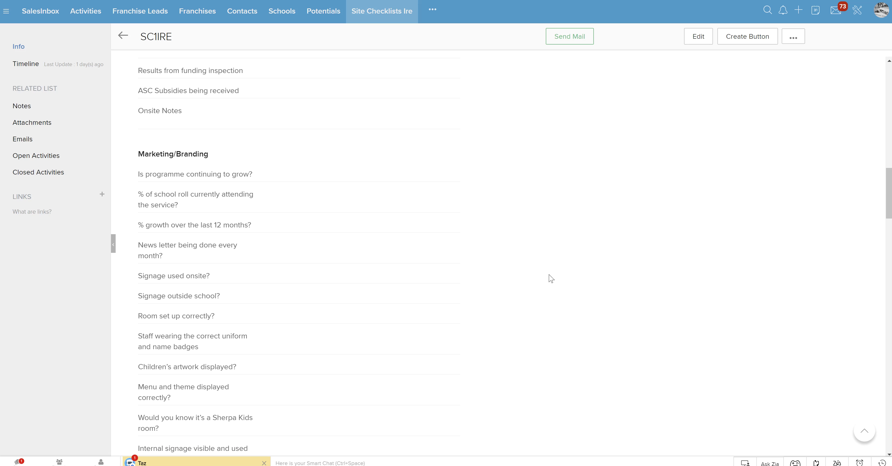
pyautogui.scroll(-1, 551, 279)
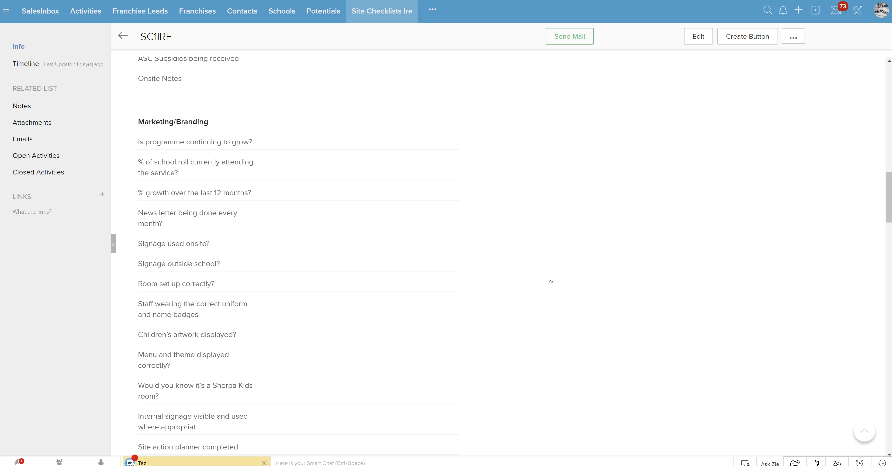
pyautogui.scroll(-6, 551, 279)
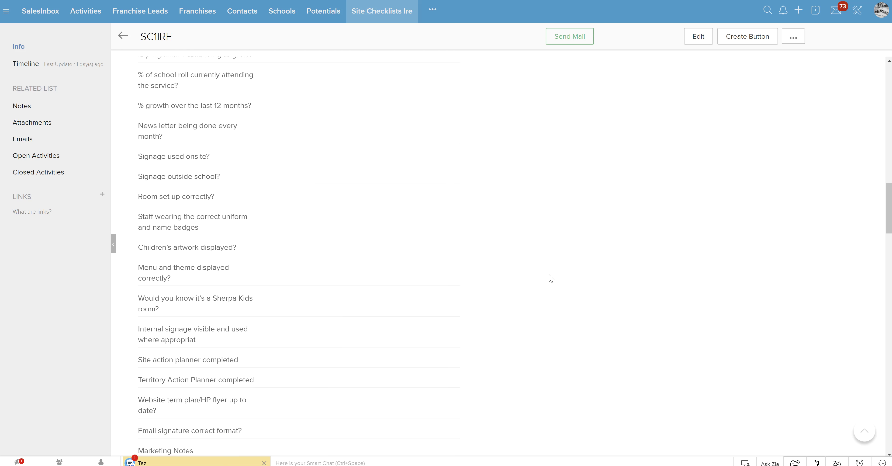
pyautogui.scroll(-3, 551, 279)
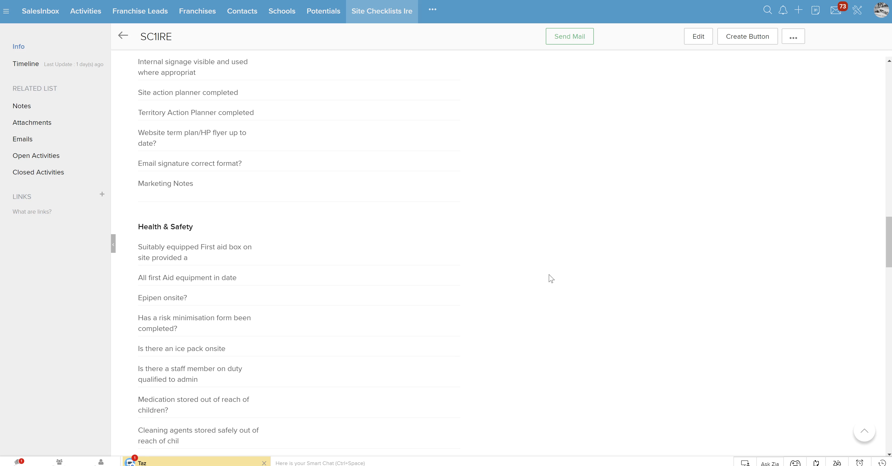
pyautogui.scroll(-6, 551, 278)
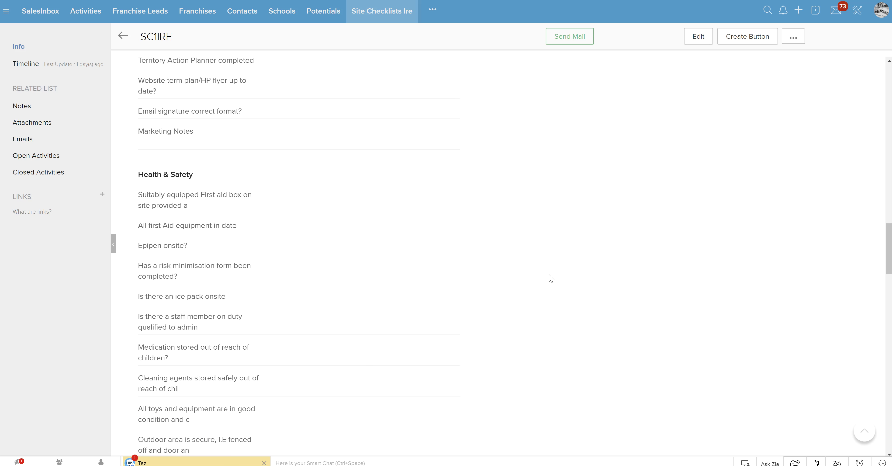
pyautogui.scroll(-13, 551, 279)
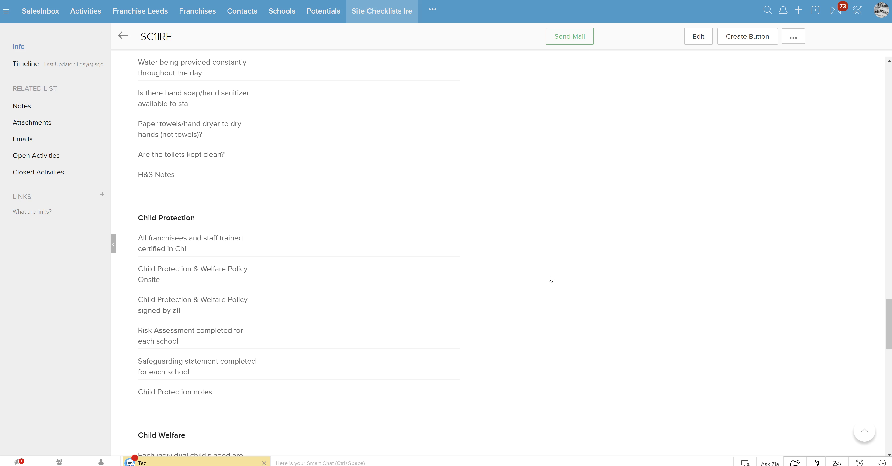
pyautogui.scroll(-17, 551, 279)
pyautogui.scroll(20, 551, 278)
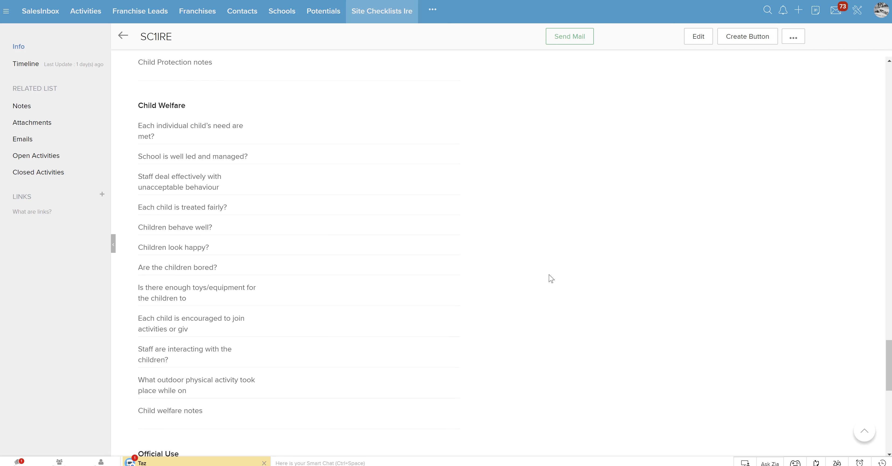
pyautogui.scroll(4, 551, 279)
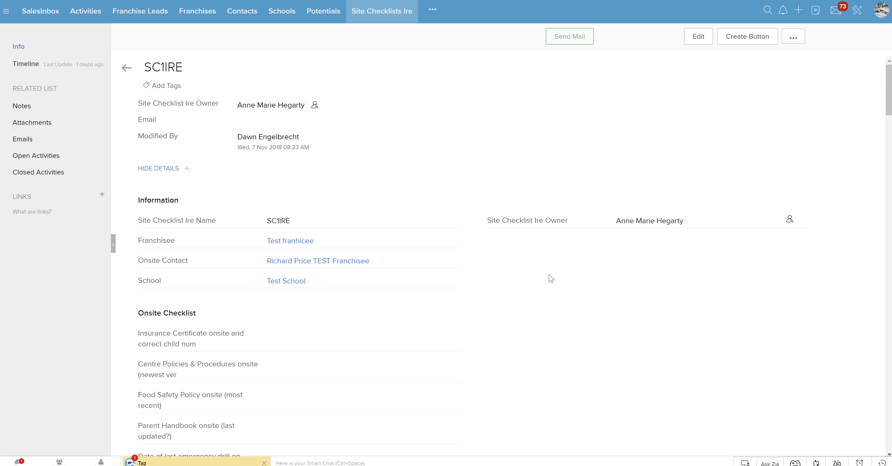
# Copy the label "Insurance Certificate onsite and correct child num" from the Onsite Checklist section and paste it into a blank Word document.
pyautogui.scroll(-2, 552, 279)
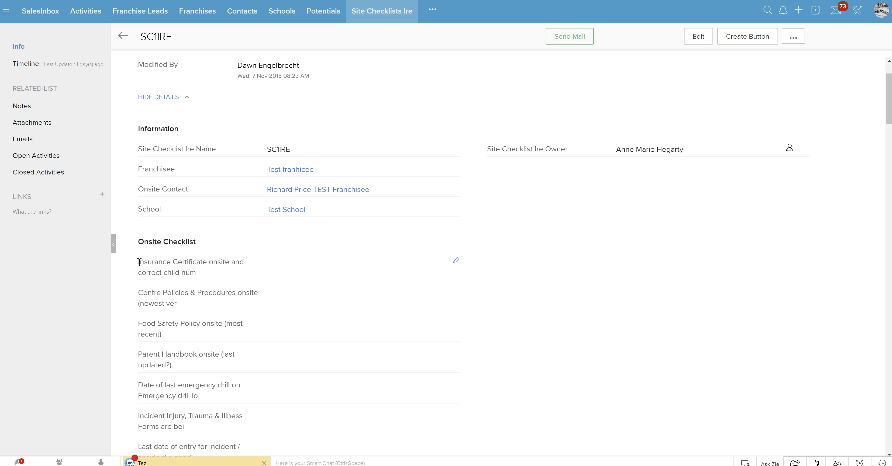
pyautogui.moveTo(139, 262); pyautogui.dragTo(197, 273)
pyautogui.hotkey('ctrl', 'c')
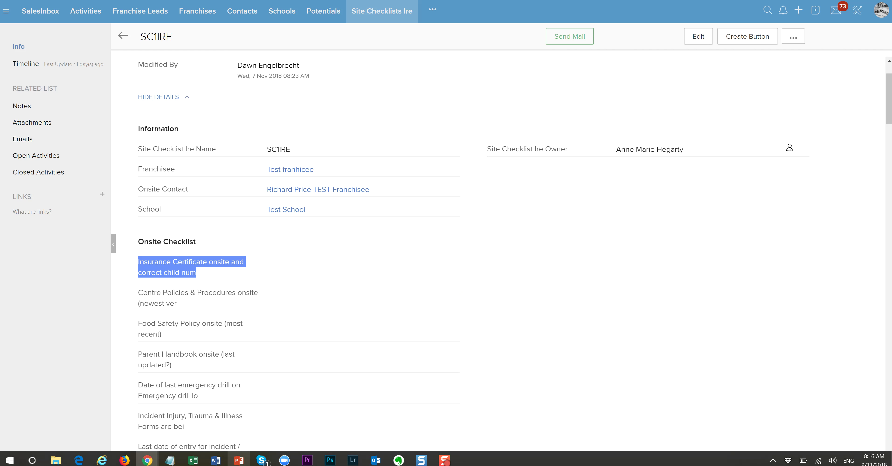
pyautogui.click(216, 460)
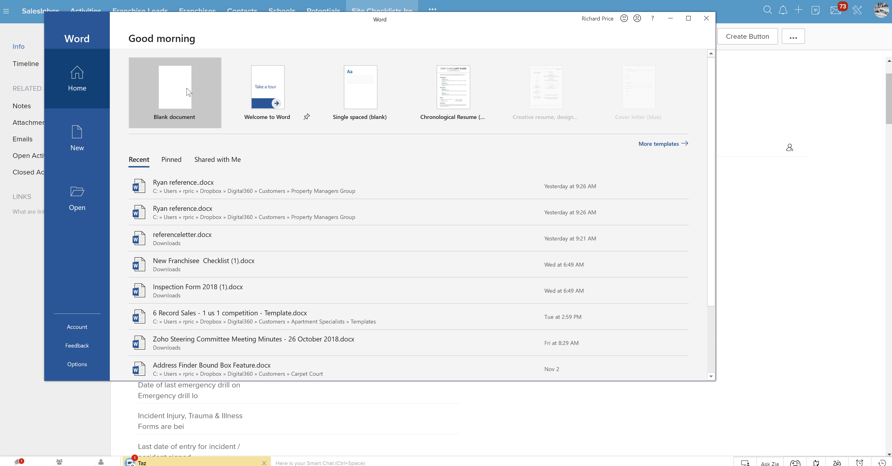
pyautogui.click(186, 92)
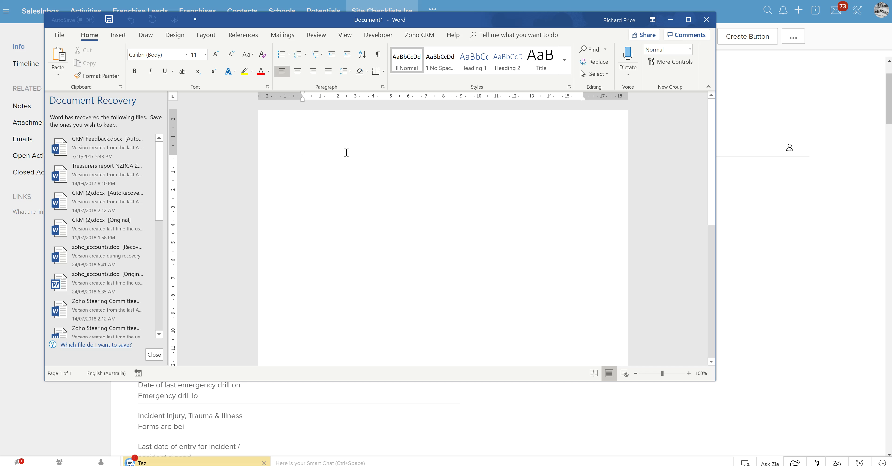
pyautogui.hotkey('ctrl', 'v')
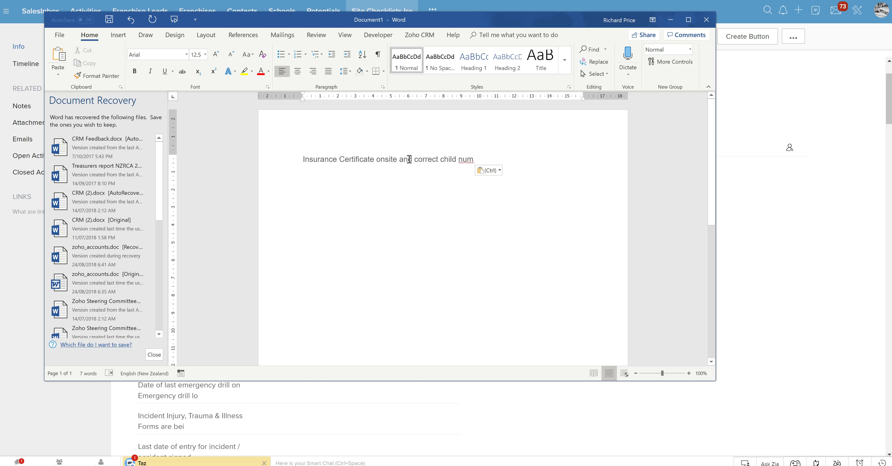
# Check the word and character count of the pasted label, then dismiss the statistics.
pyautogui.moveTo(475, 164); pyautogui.dragTo(299, 173)
pyautogui.click(326, 39)
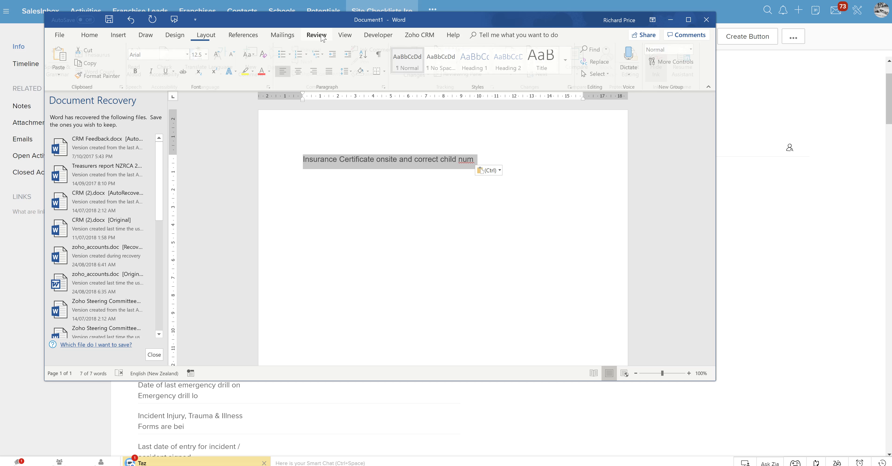
pyautogui.click(99, 71)
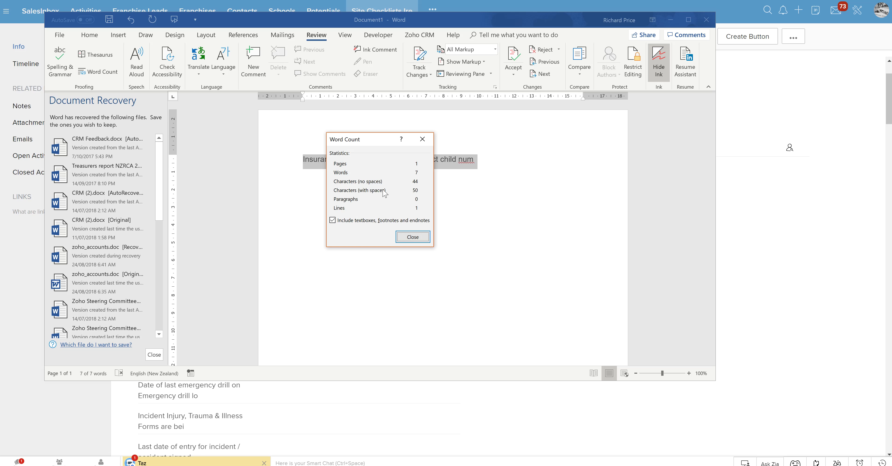
pyautogui.click(412, 237)
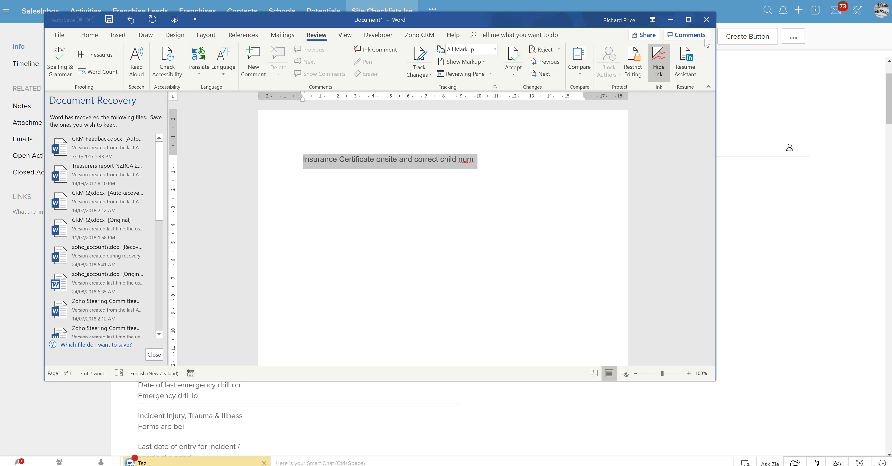
# Close Word without saving the document, keep the recovered files for viewing later, and clear the label selection in the SC1IRE record.
pyautogui.click(706, 19)
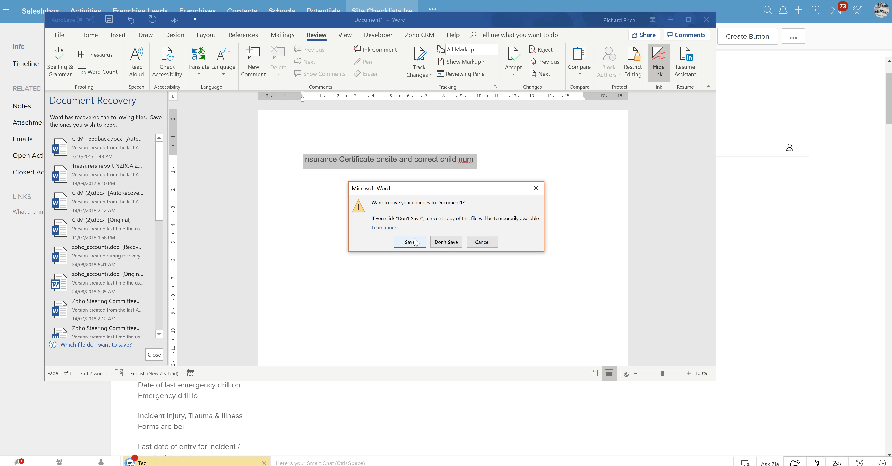
pyautogui.click(446, 242)
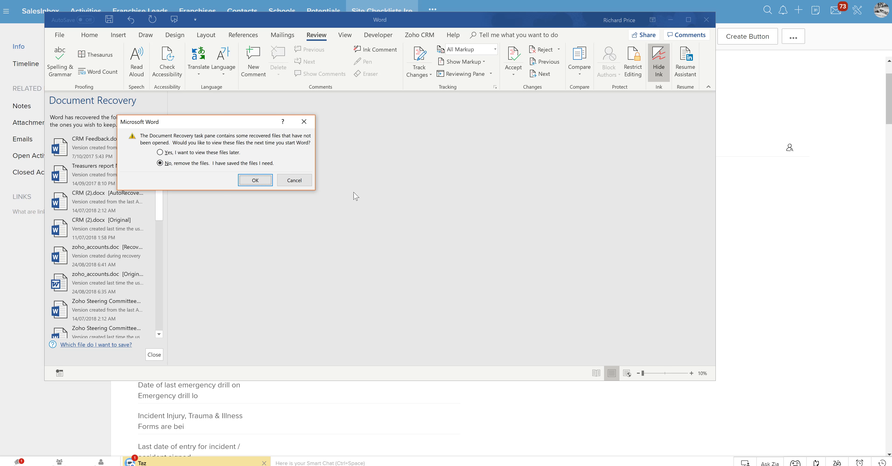
pyautogui.click(237, 153)
pyautogui.click(255, 179)
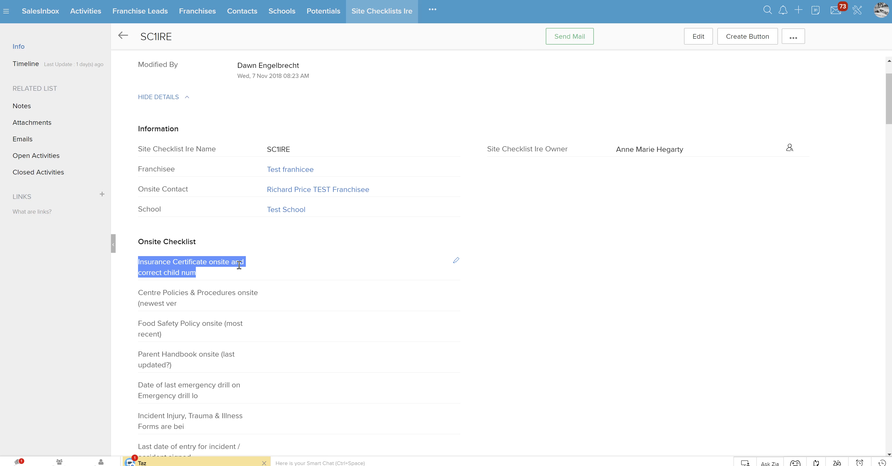
pyautogui.click(133, 294)
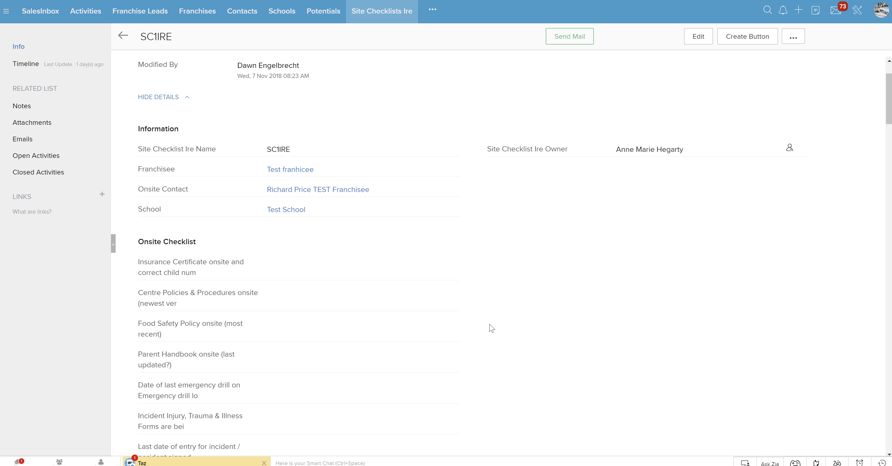
# Examine the SC1IRE record's Onsite Checklist, Marketing/Branding and Health & Safety items through to the last sections, returning to the record's start.
pyautogui.scroll(-1, 491, 328)
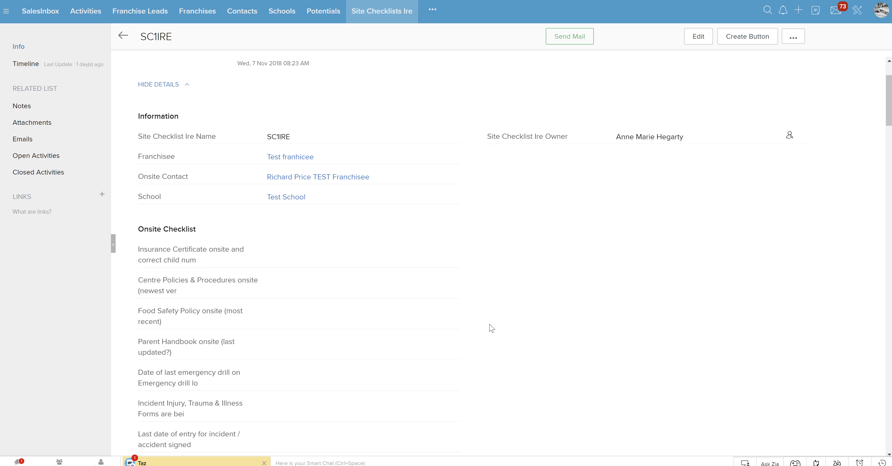
pyautogui.scroll(-1, 491, 327)
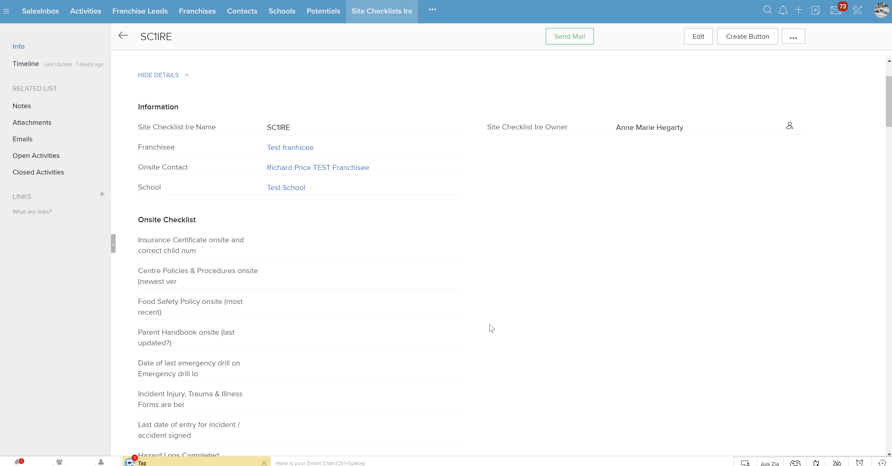
pyautogui.scroll(-2, 492, 328)
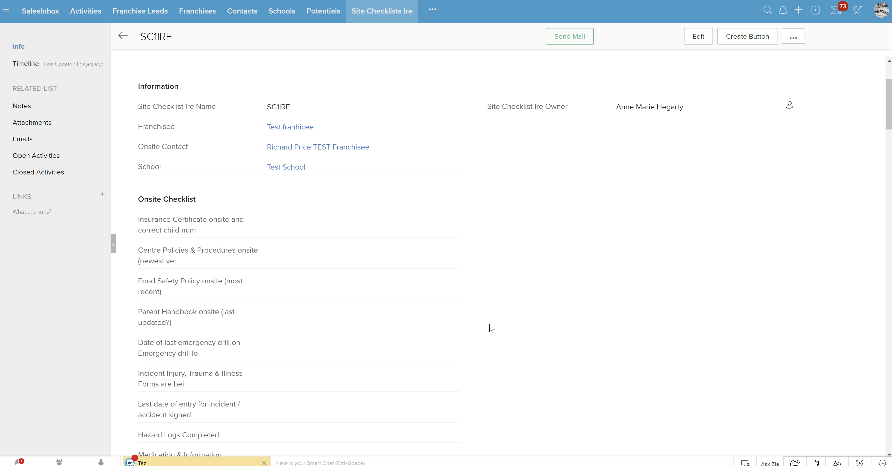
pyautogui.scroll(1, 491, 328)
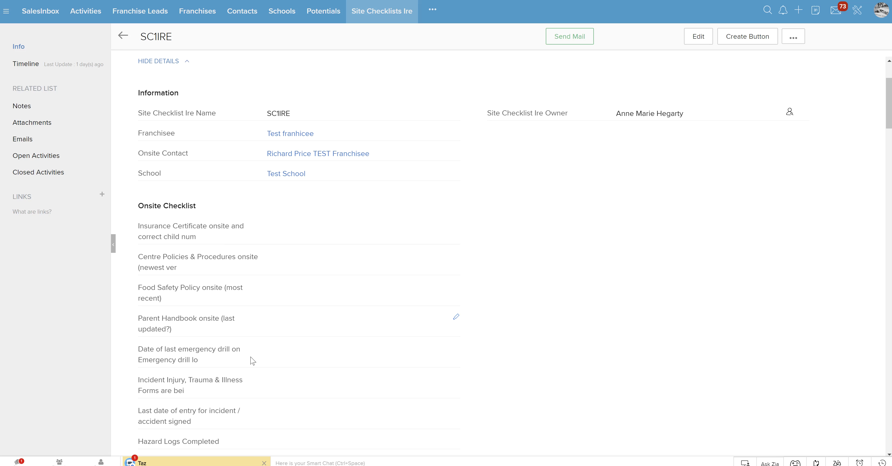
pyautogui.scroll(-5, 556, 320)
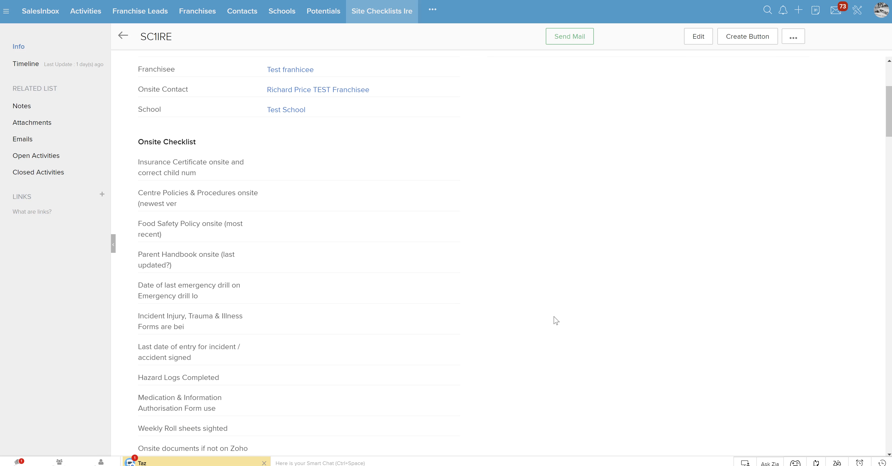
pyautogui.scroll(-3, 556, 321)
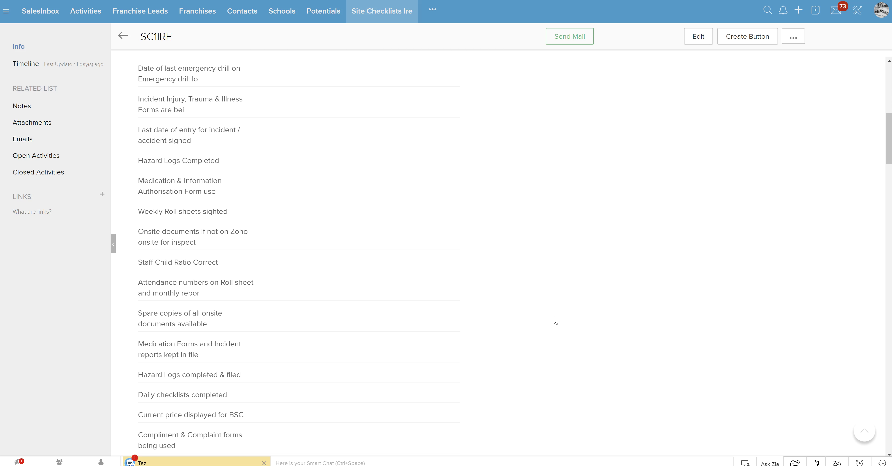
pyautogui.scroll(-1, 555, 320)
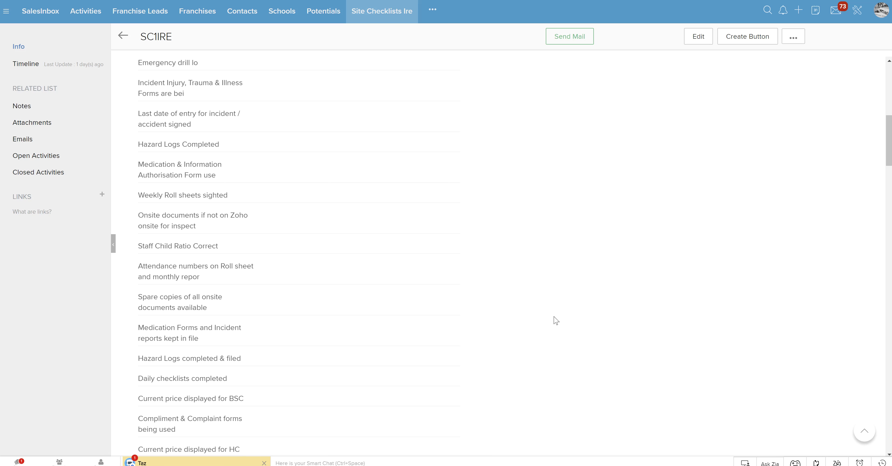
pyautogui.scroll(-10, 555, 321)
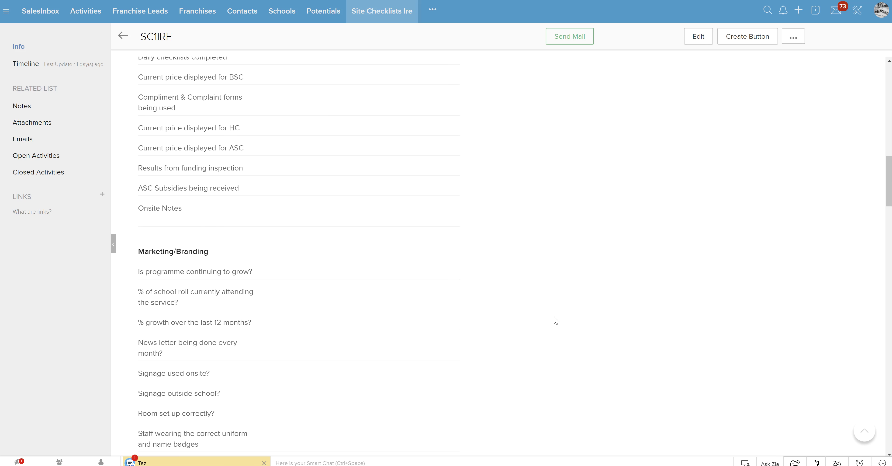
pyautogui.scroll(-18, 556, 320)
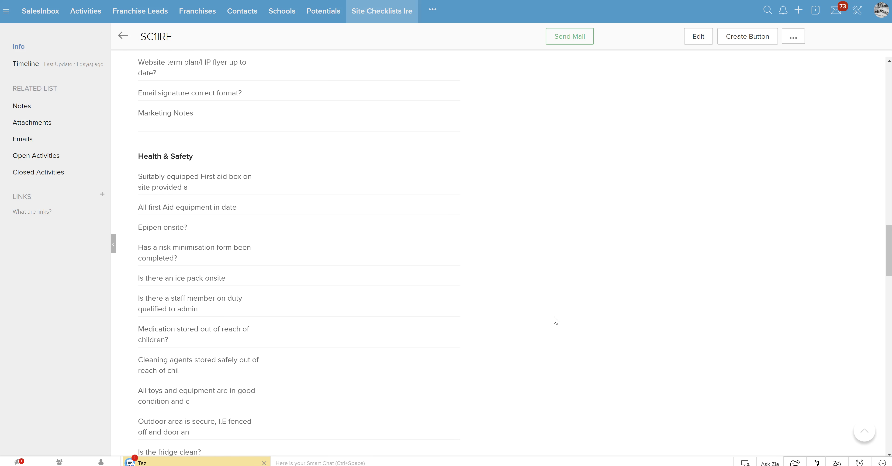
pyautogui.scroll(-2, 556, 321)
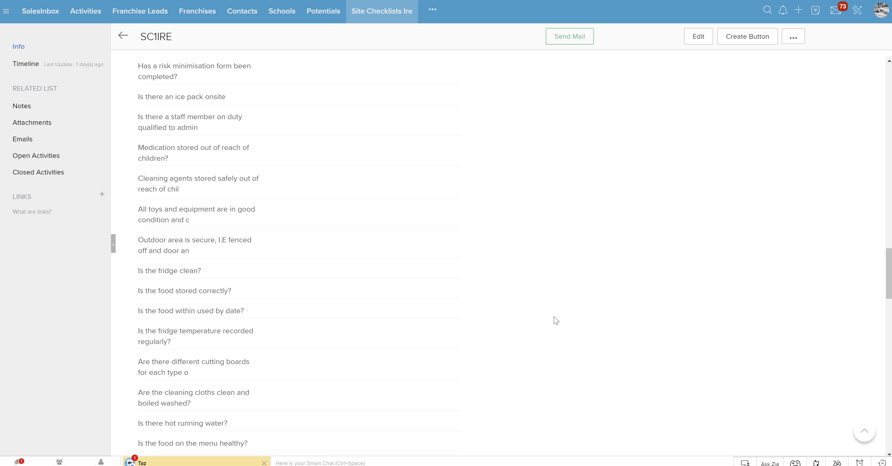
pyautogui.scroll(-20, 555, 320)
pyautogui.scroll(-10, 556, 320)
pyautogui.scroll(20, 555, 321)
pyautogui.scroll(20, 555, 321)
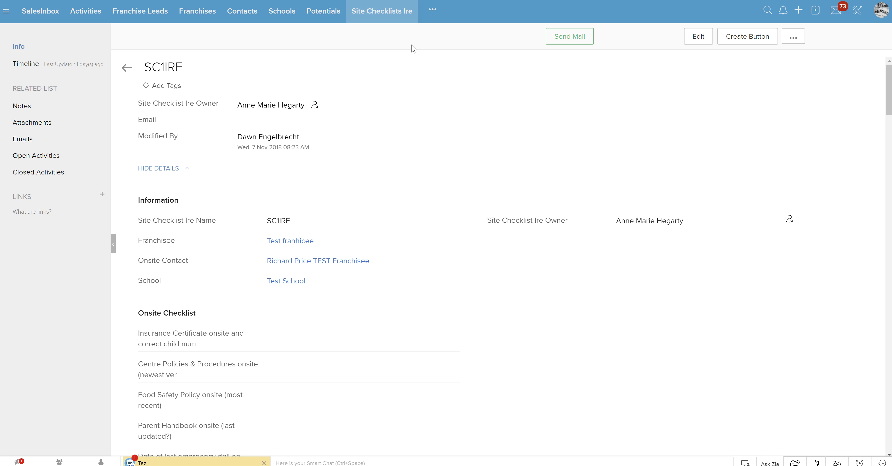
# Switch to the HR Checklists Ire module and open the test record.
pyautogui.click(433, 10)
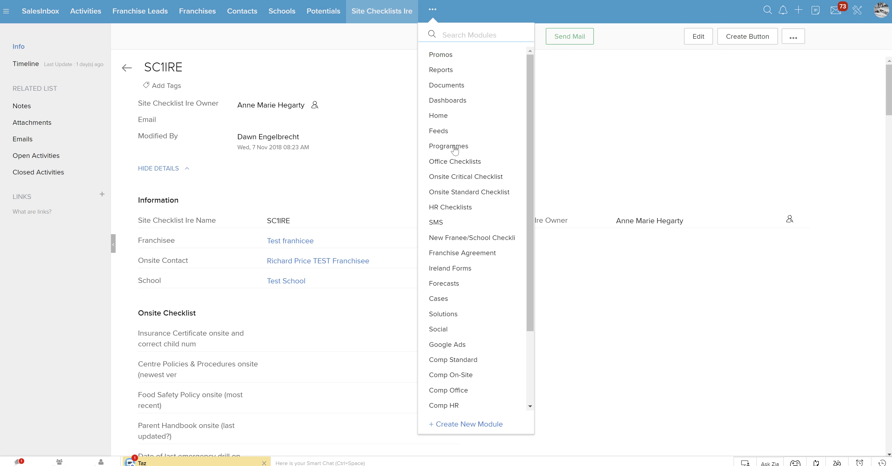
pyautogui.scroll(-3, 476, 404)
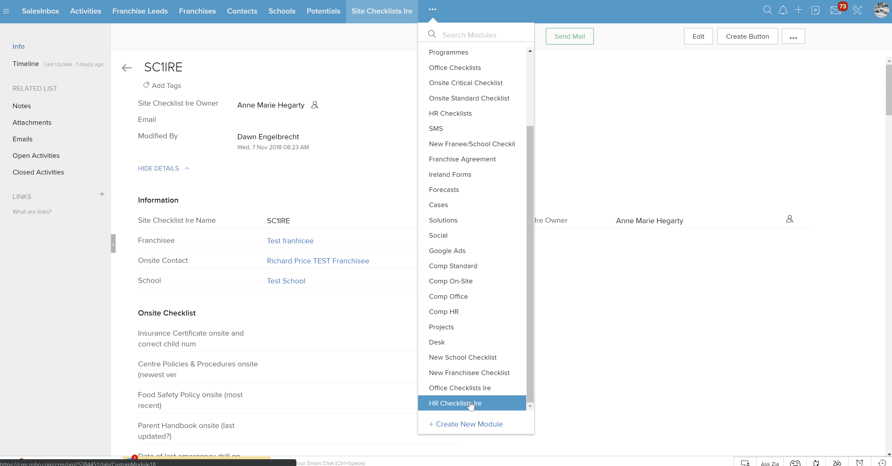
pyautogui.click(471, 404)
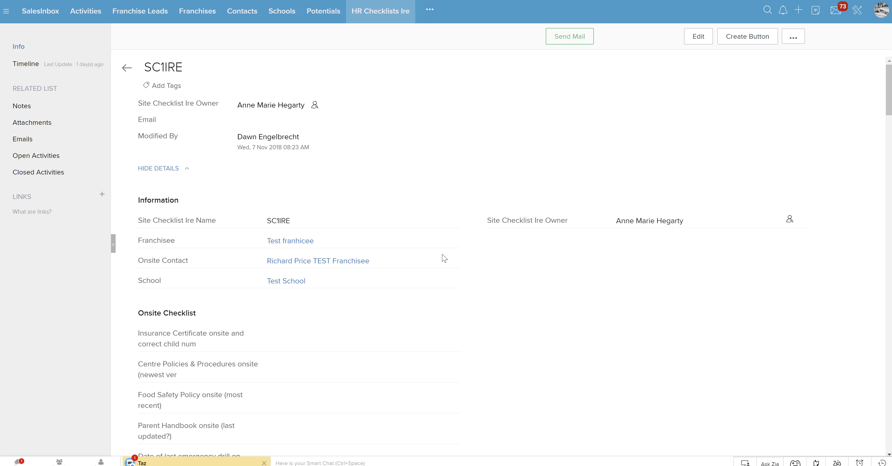
pyautogui.click(247, 92)
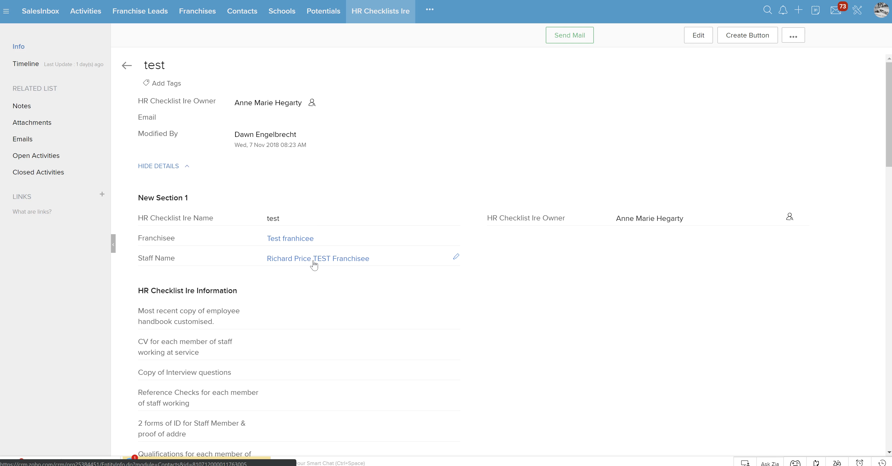
# Examine the test record's franchisee and staff fields, HR checklist items, notes and attachments, then return to the HR Checklists Ire list.
pyautogui.moveTo(283, 265)
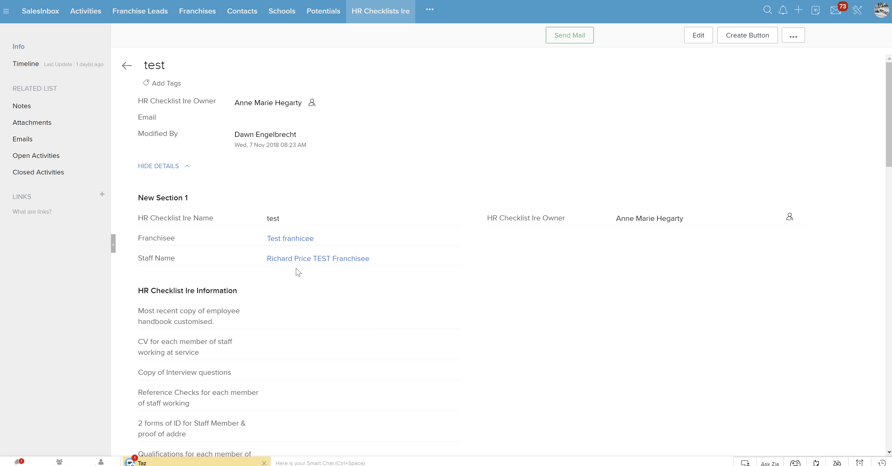
pyautogui.moveTo(298, 242)
pyautogui.scroll(-5, 613, 294)
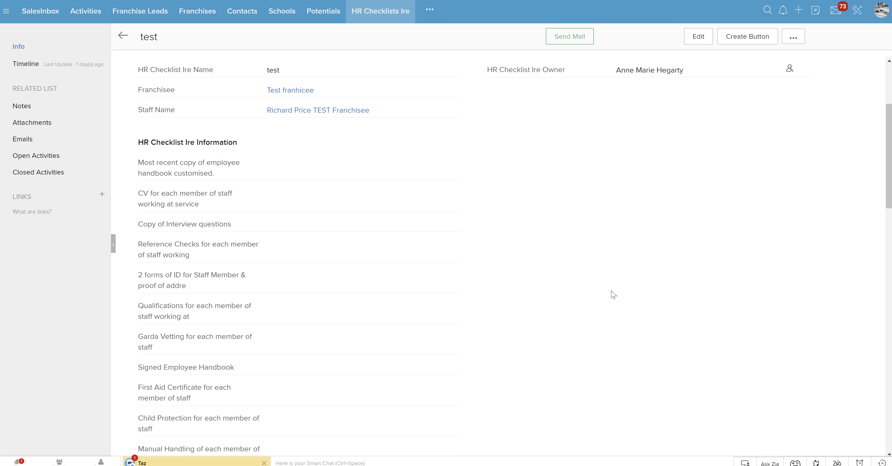
pyautogui.scroll(-1, 613, 294)
pyautogui.scroll(-1, 612, 294)
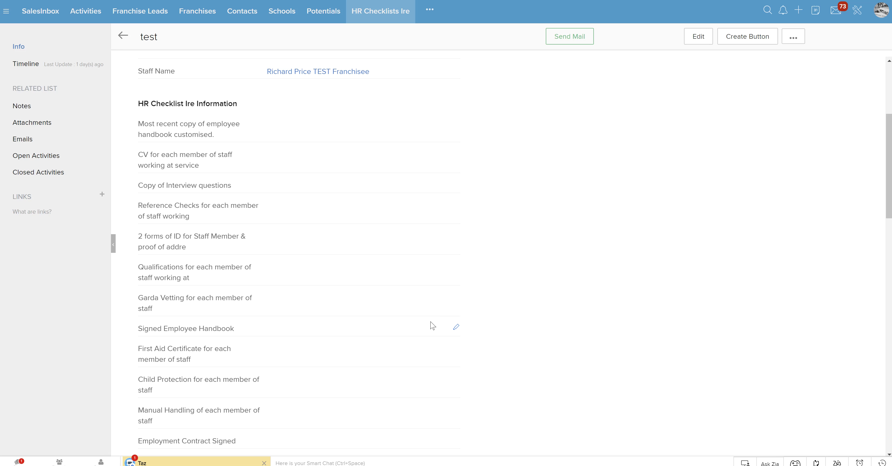
pyautogui.scroll(-2, 522, 335)
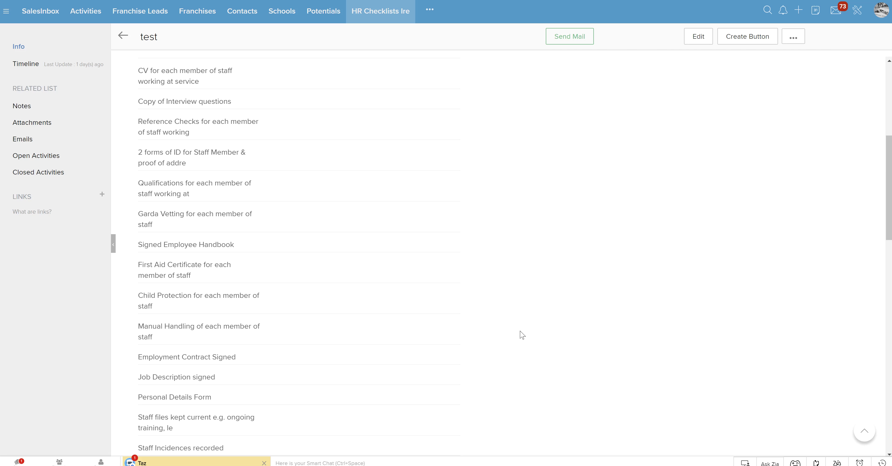
pyautogui.scroll(-10, 522, 335)
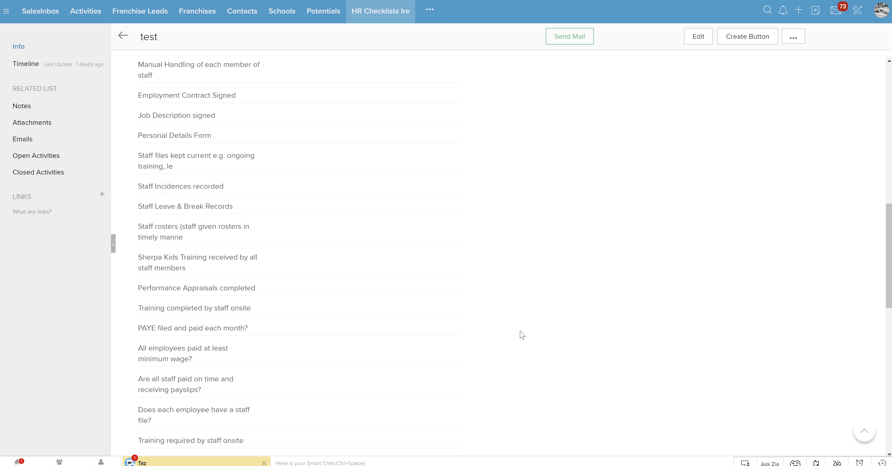
pyautogui.scroll(-6, 522, 335)
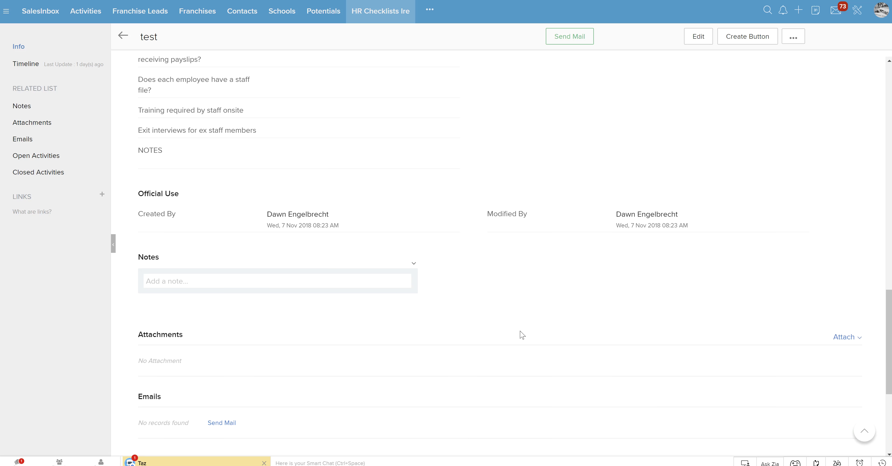
pyautogui.scroll(20, 522, 334)
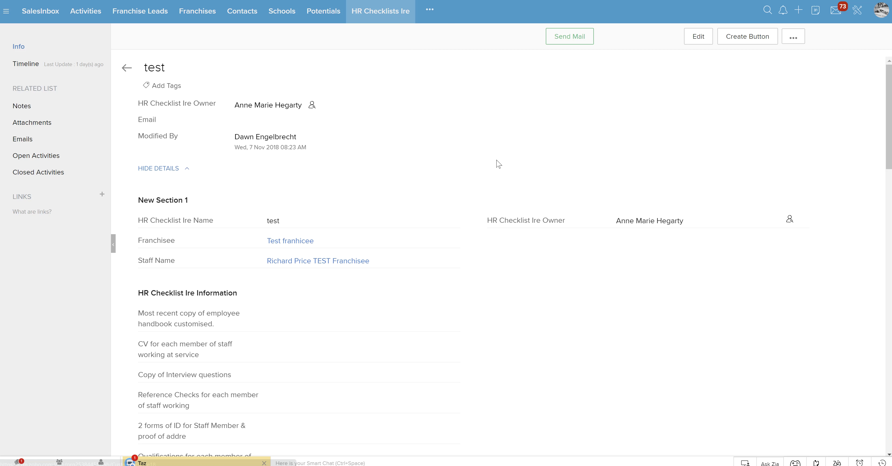
pyautogui.click(395, 18)
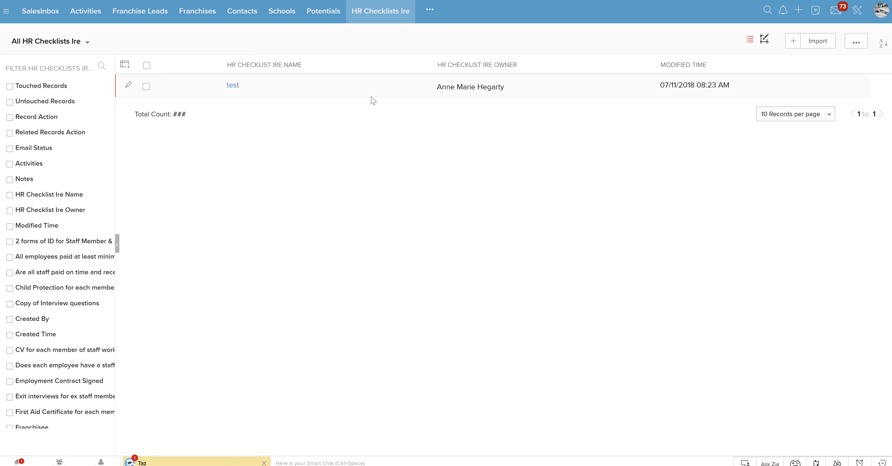